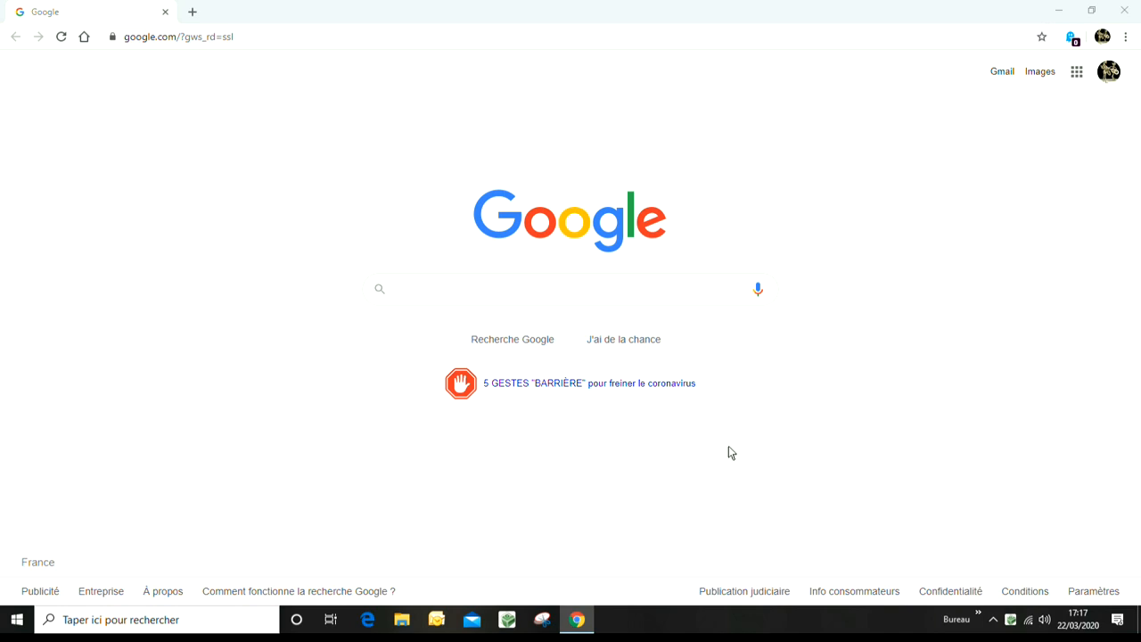
# Step: Search Google for "on shape"
pyautogui.click(409, 287)
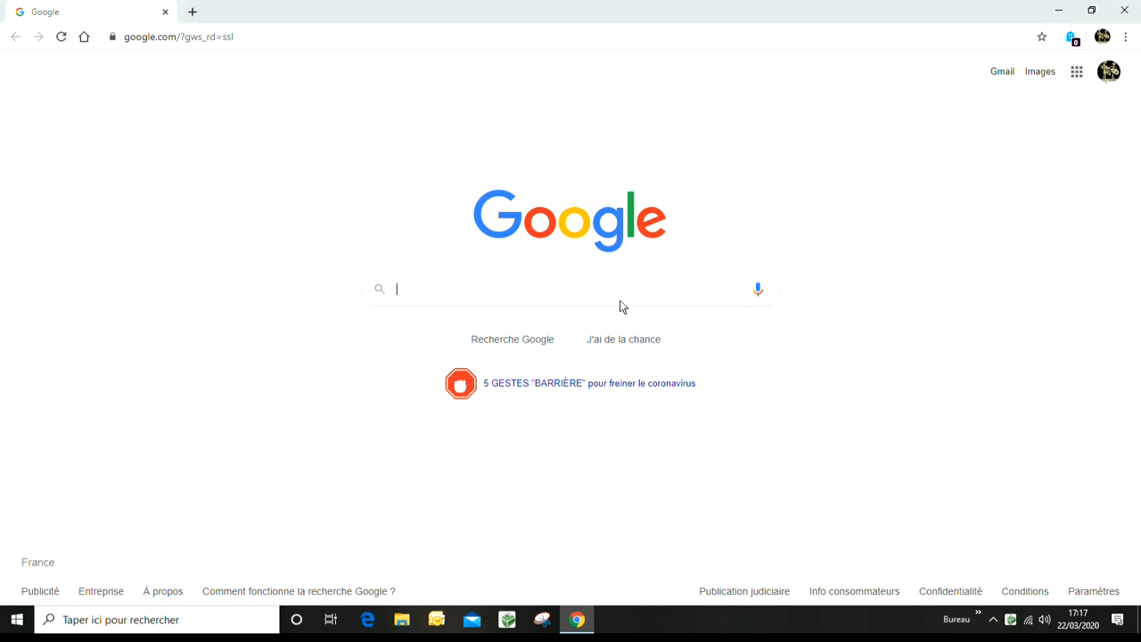
pyautogui.write('on ')
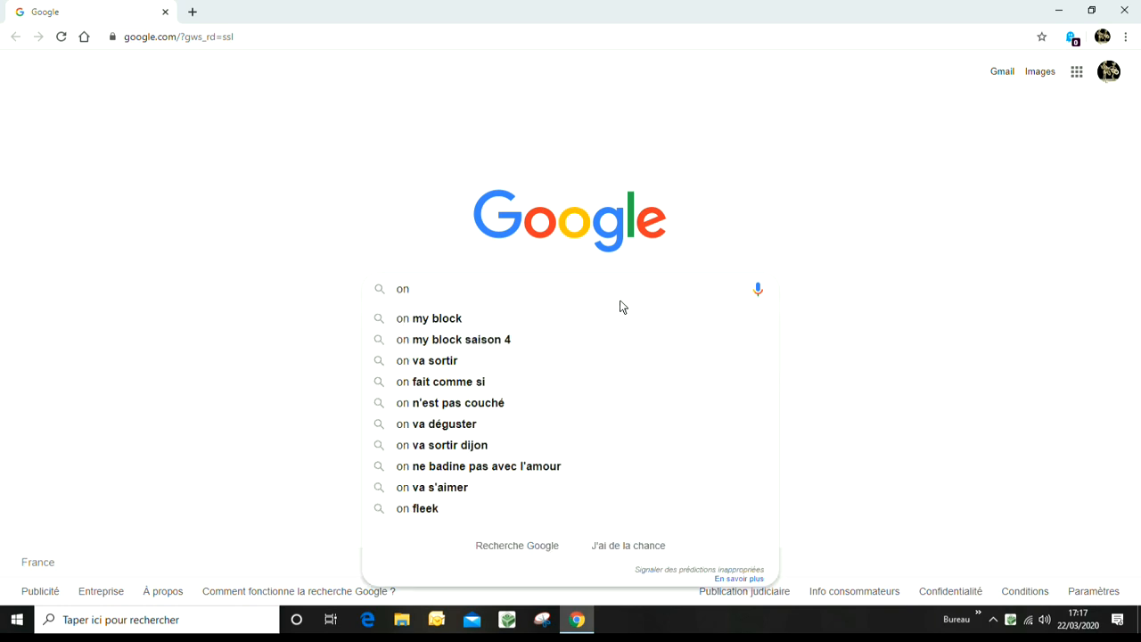
pyautogui.write('shape')
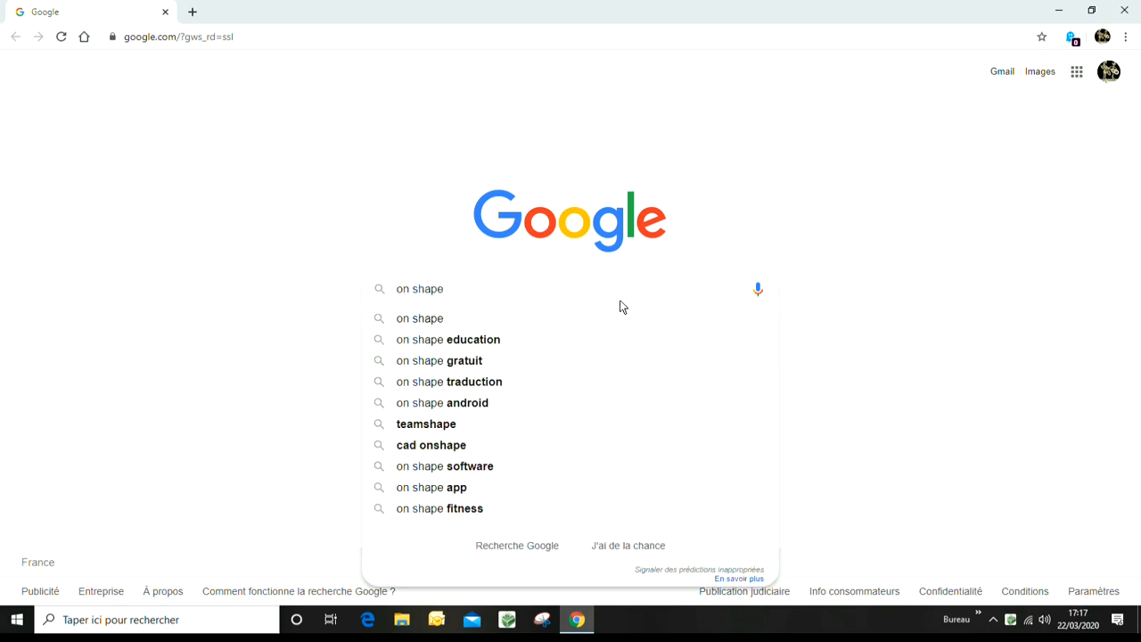
pyautogui.press('Return')
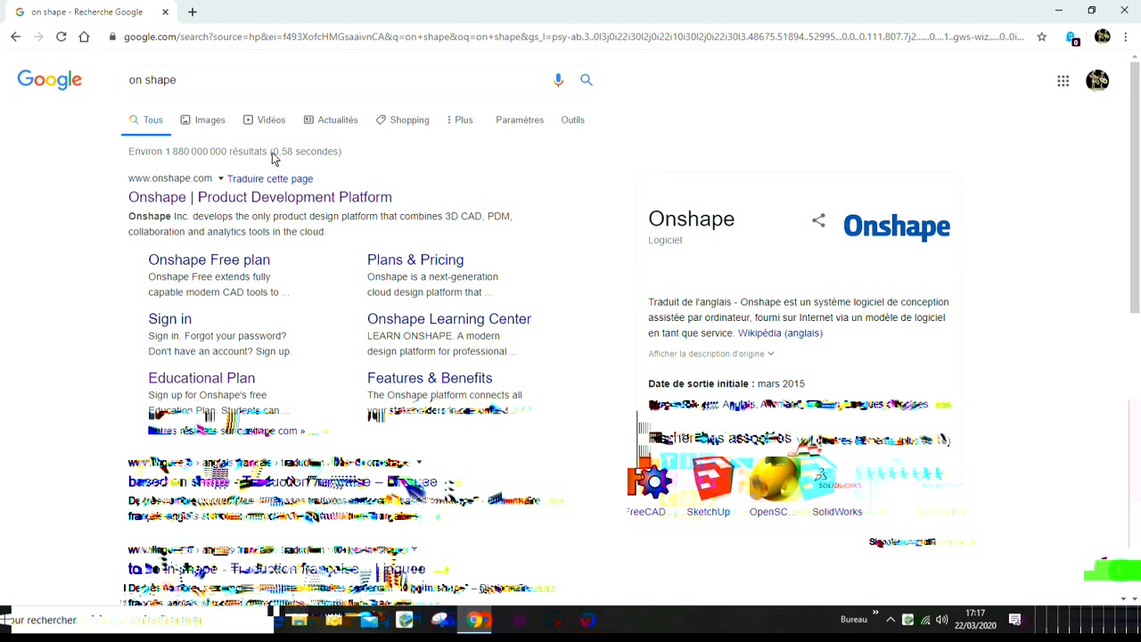
# Step: Open the Onshape Educational Plan page and close the page translation prompt
pyautogui.click(224, 382)
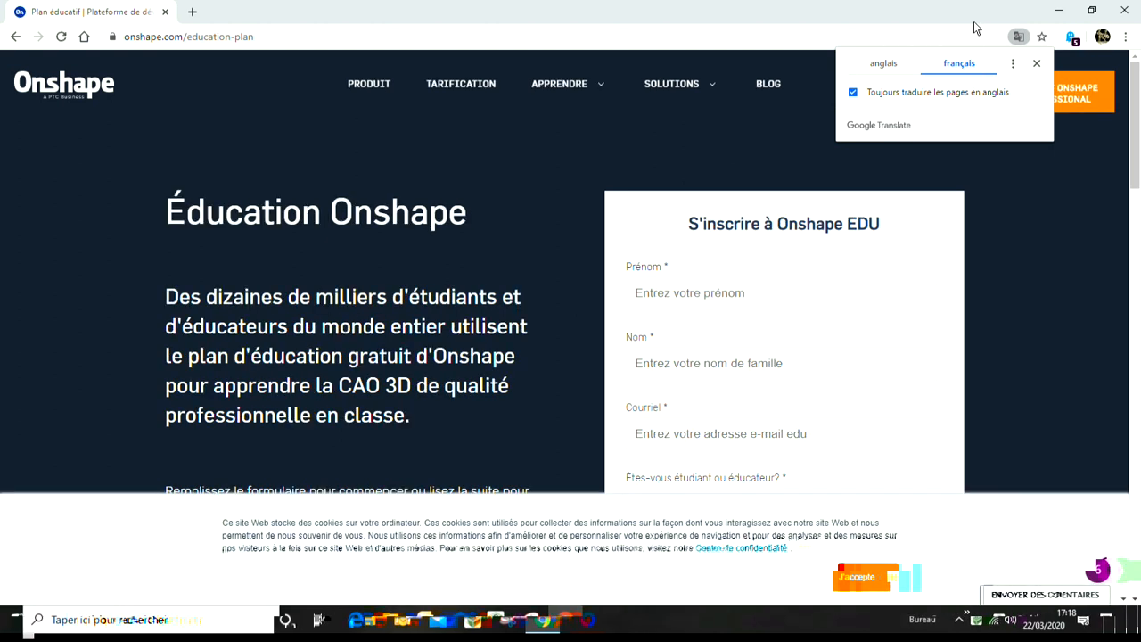
pyautogui.click(851, 92)
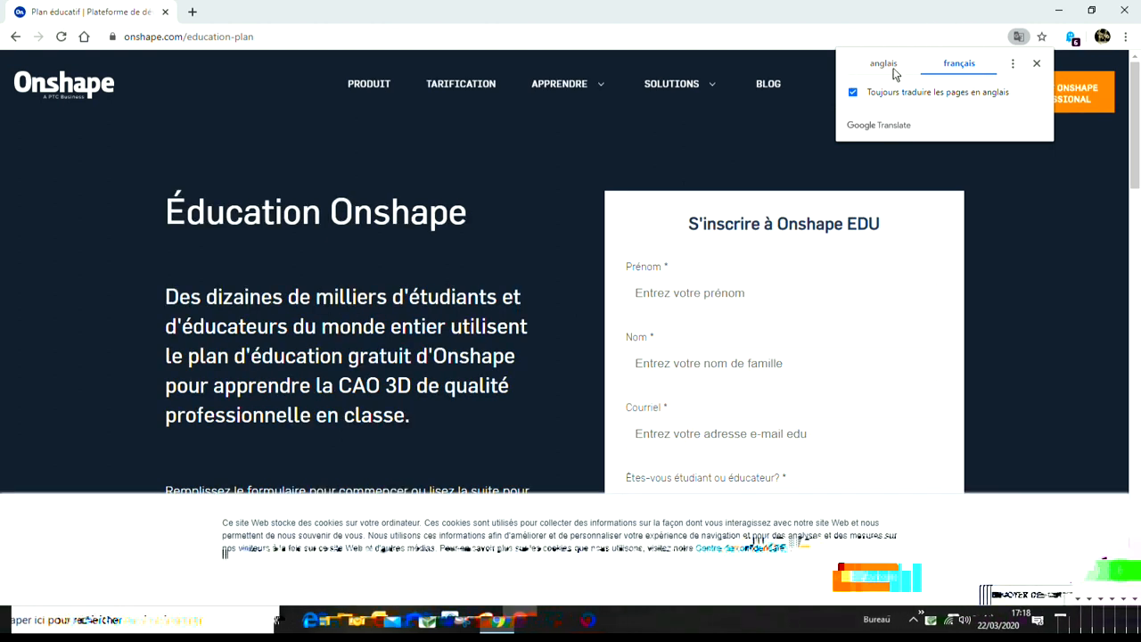
pyautogui.click(1013, 184)
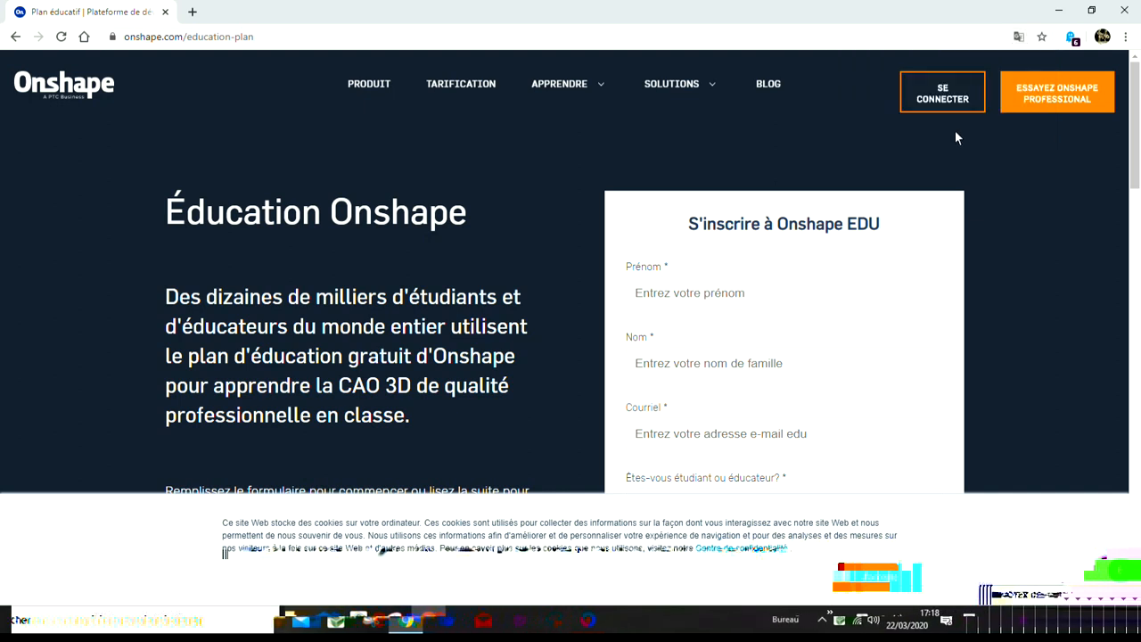
# Step: Scroll through the Onshape EDU sign-up form to review its required fields
pyautogui.scroll(-4, 811, 324)
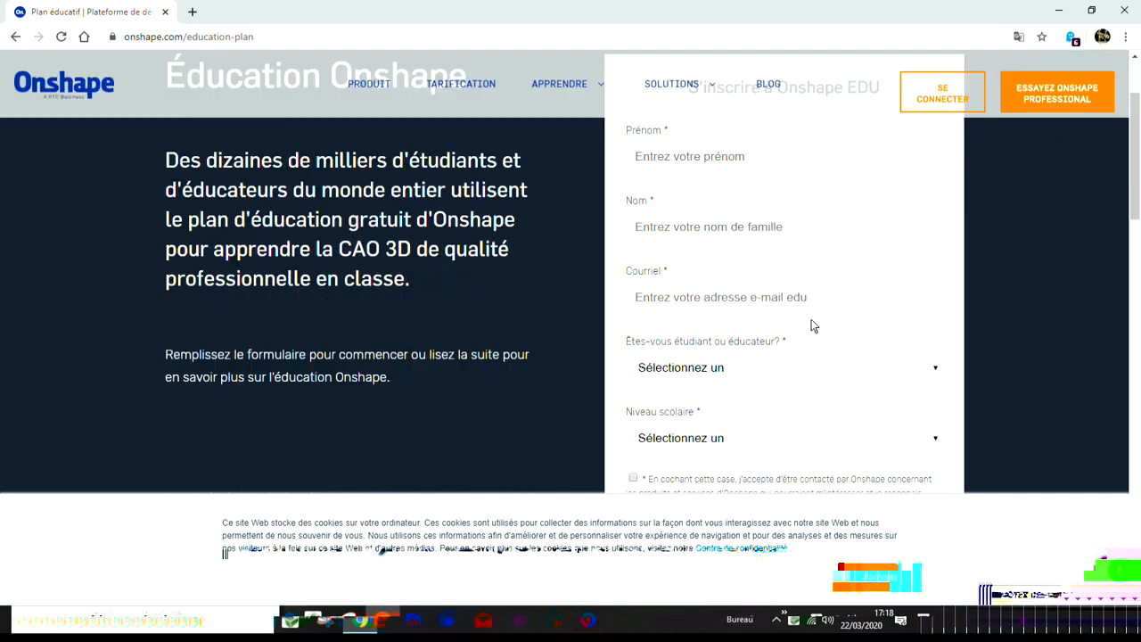
pyautogui.scroll(-2, 811, 321)
pyautogui.scroll(6, 811, 321)
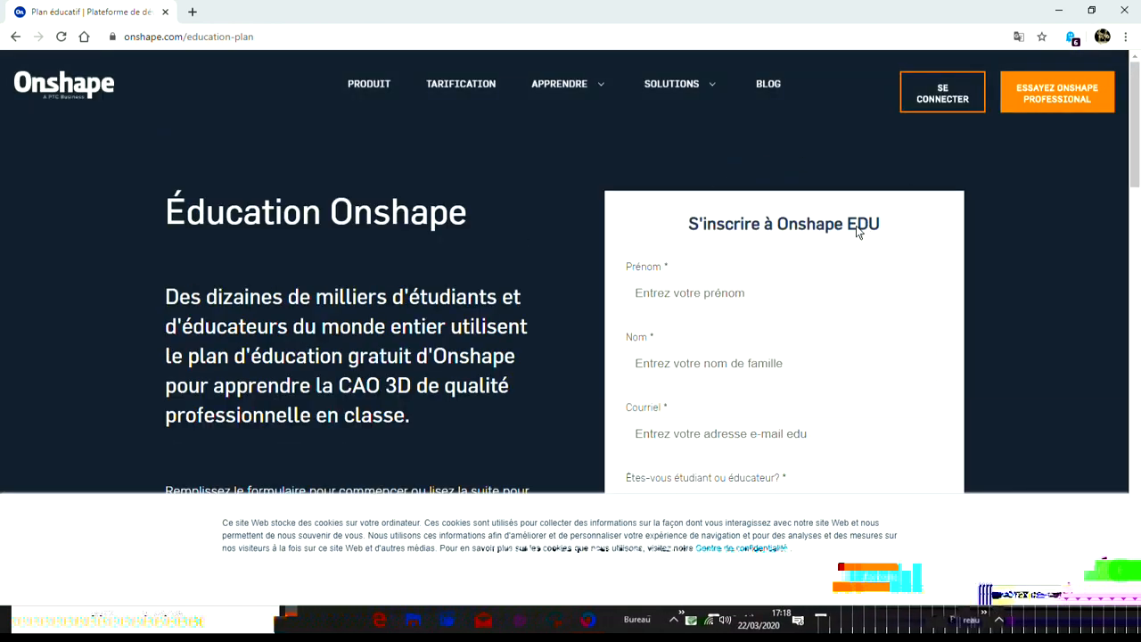
pyautogui.scroll(-1, 855, 230)
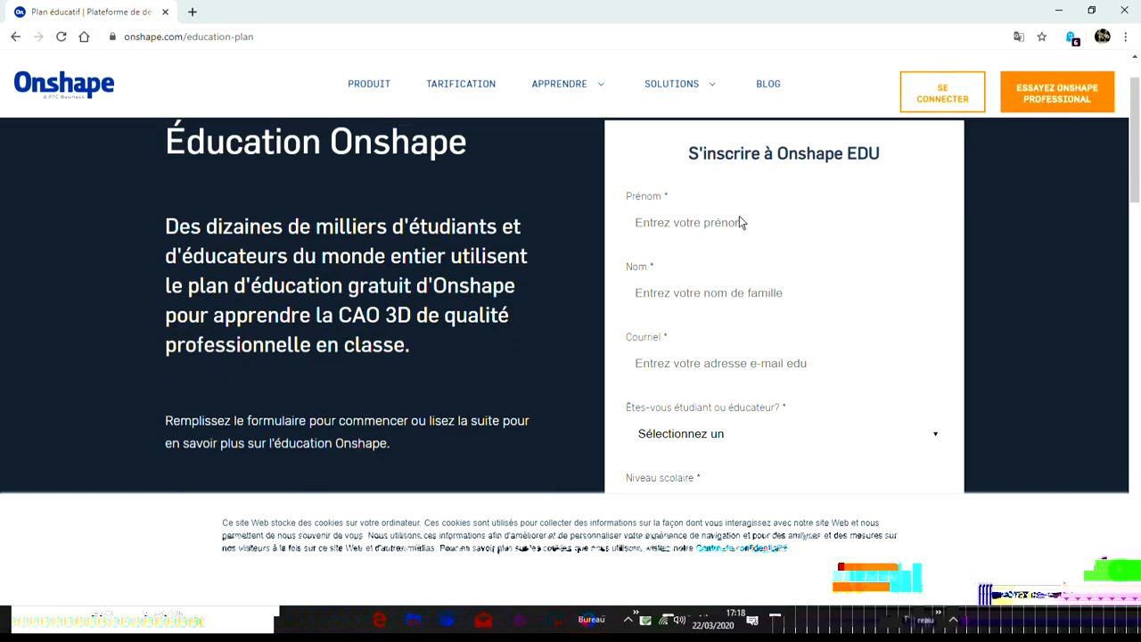
pyautogui.scroll(-2, 827, 267)
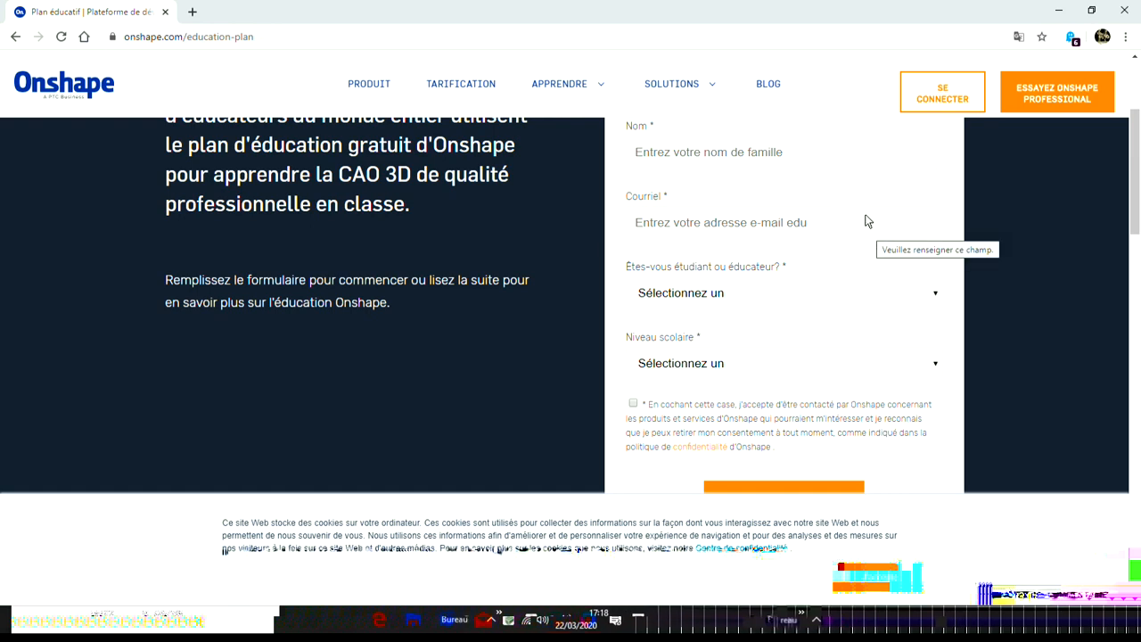
pyautogui.scroll(-1, 862, 217)
pyautogui.scroll(-1, 863, 223)
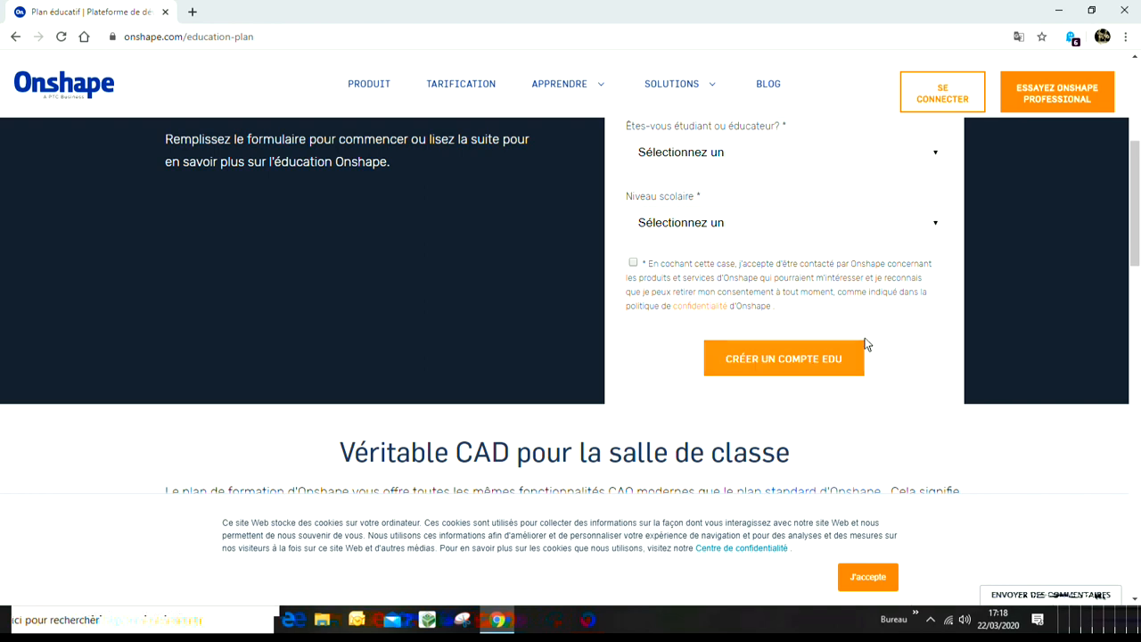
pyautogui.scroll(4, 846, 343)
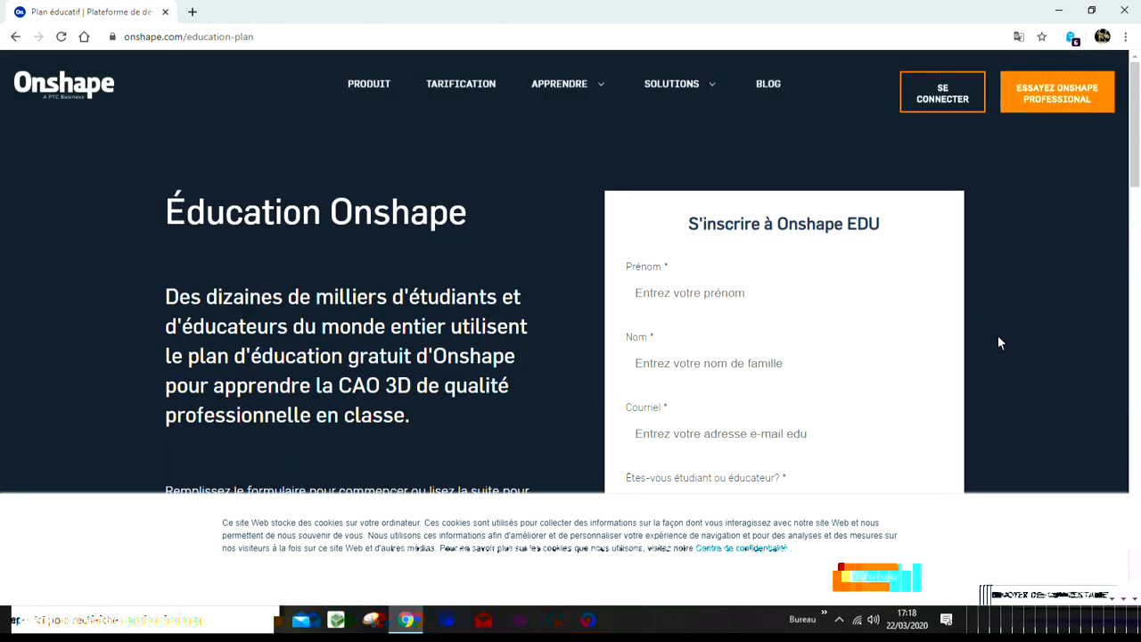
pyautogui.scroll(-1, 997, 335)
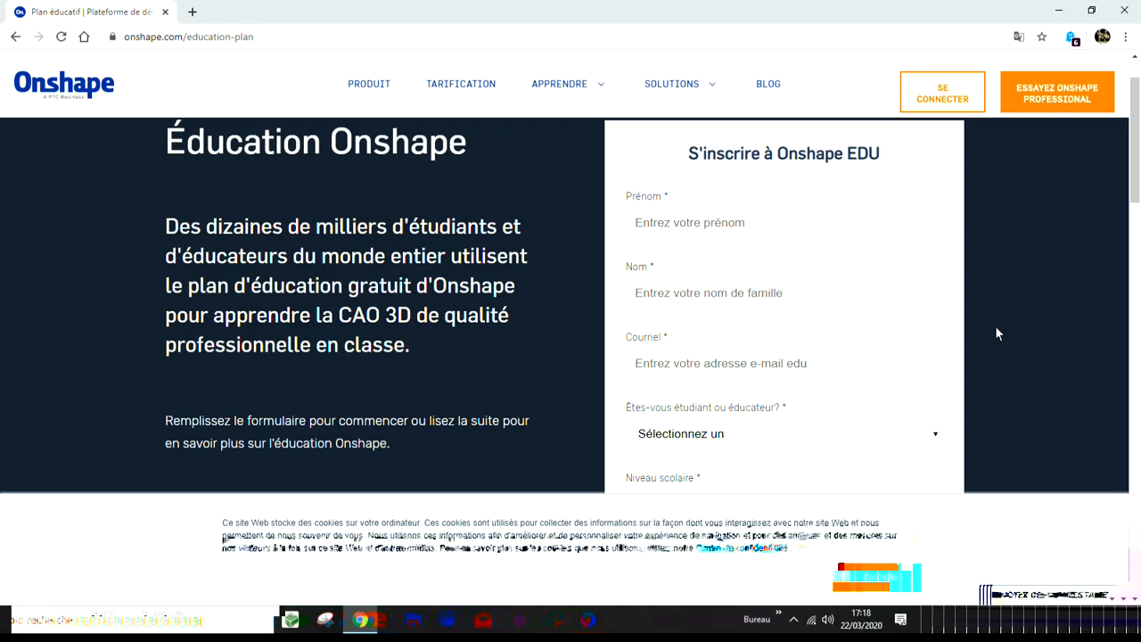
pyautogui.scroll(-3, 999, 330)
pyautogui.scroll(4, 975, 332)
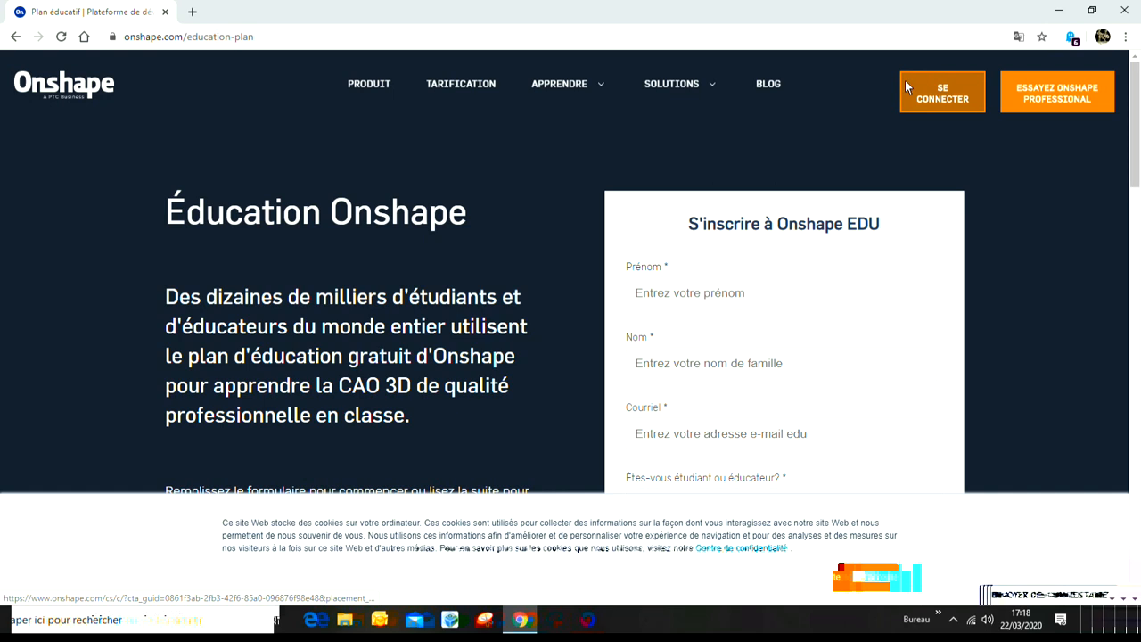
# Step: Sign in to Onshape with the saved account credentials
pyautogui.click(951, 96)
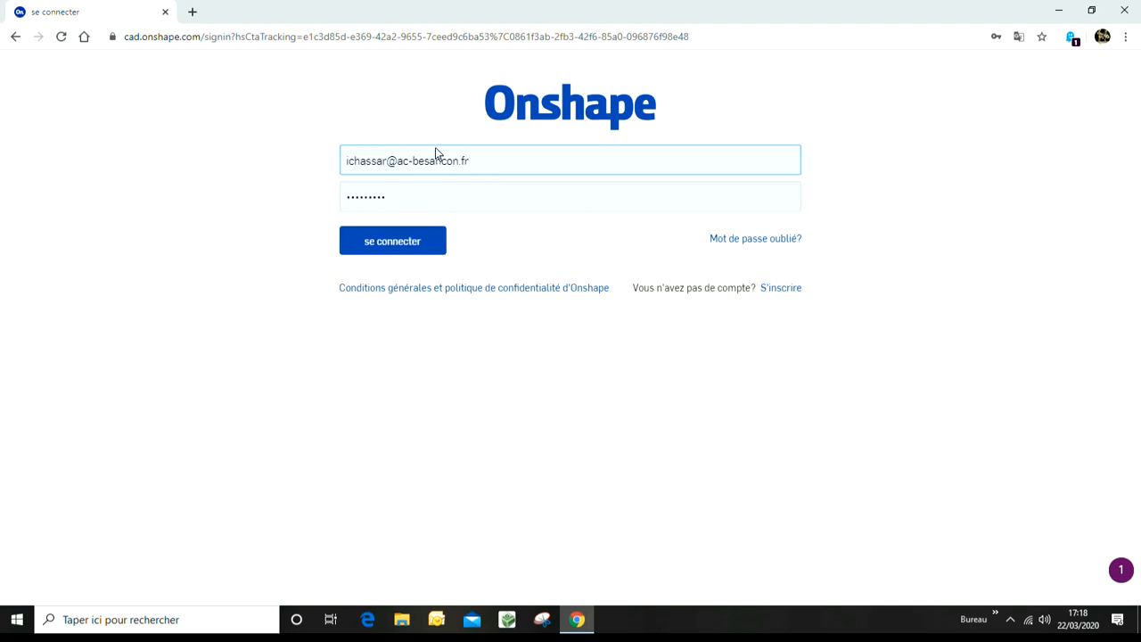
pyautogui.click(420, 241)
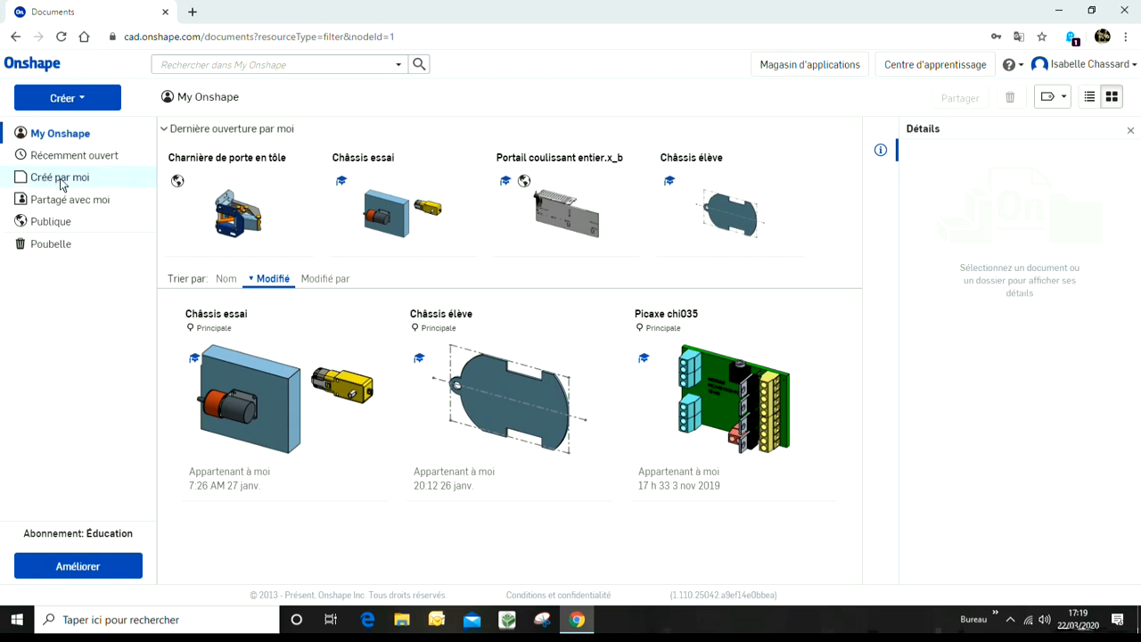
# Step: Browse the public documents gallery
pyautogui.click(51, 228)
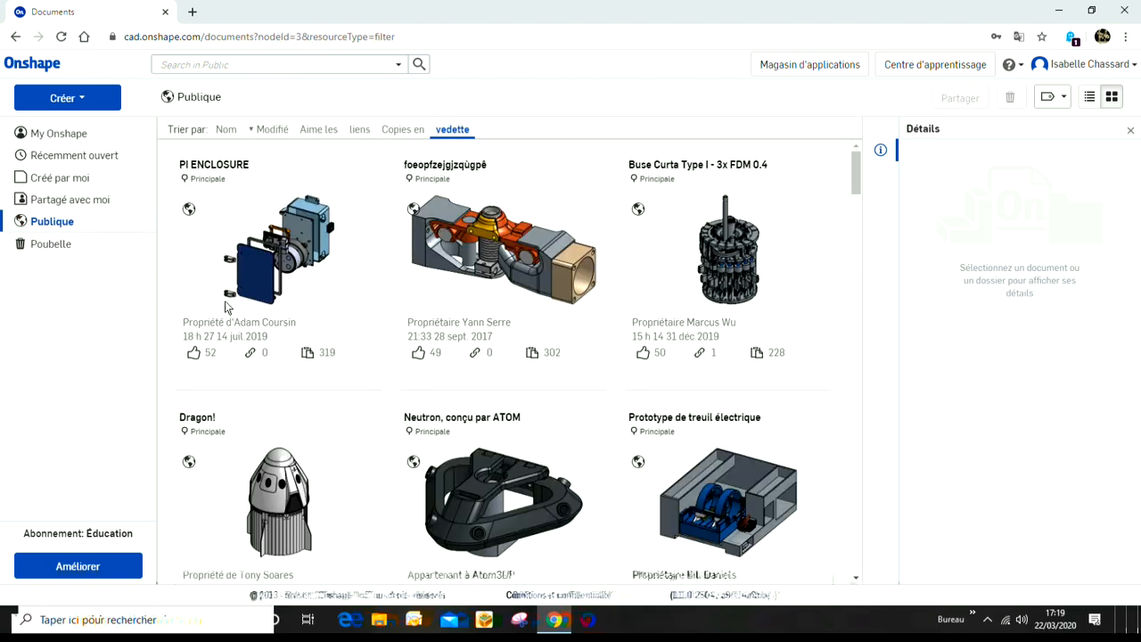
pyautogui.scroll(-4, 562, 392)
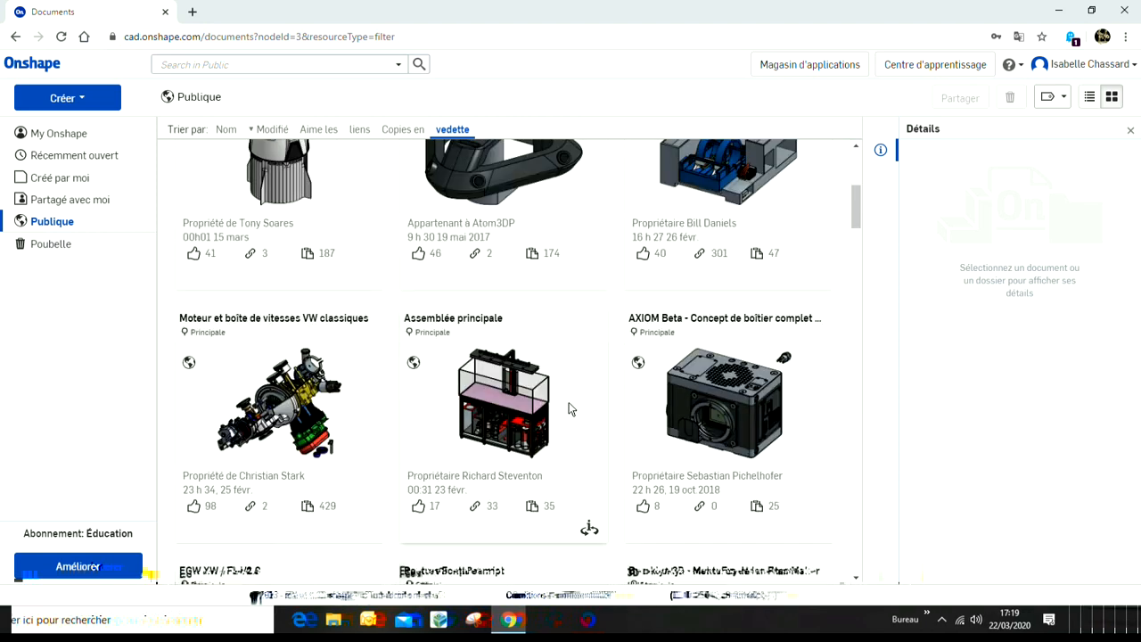
pyautogui.scroll(-6, 569, 402)
pyautogui.scroll(10, 569, 402)
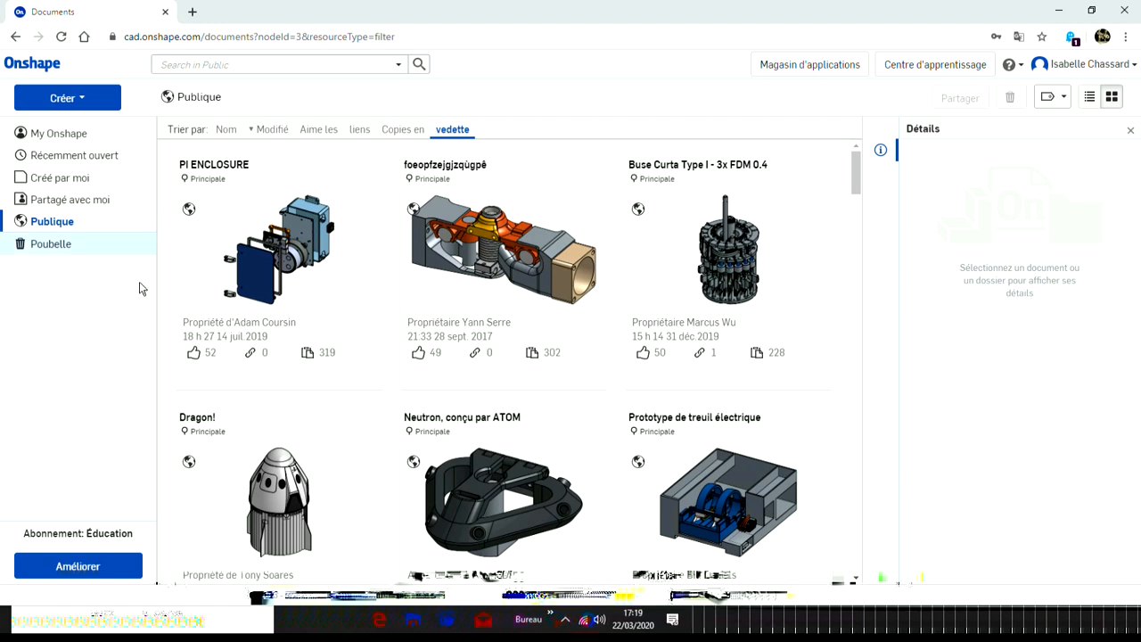
# Step: Create a new folder named "cybertech comtois 3°2 ilot 7"
pyautogui.click(99, 101)
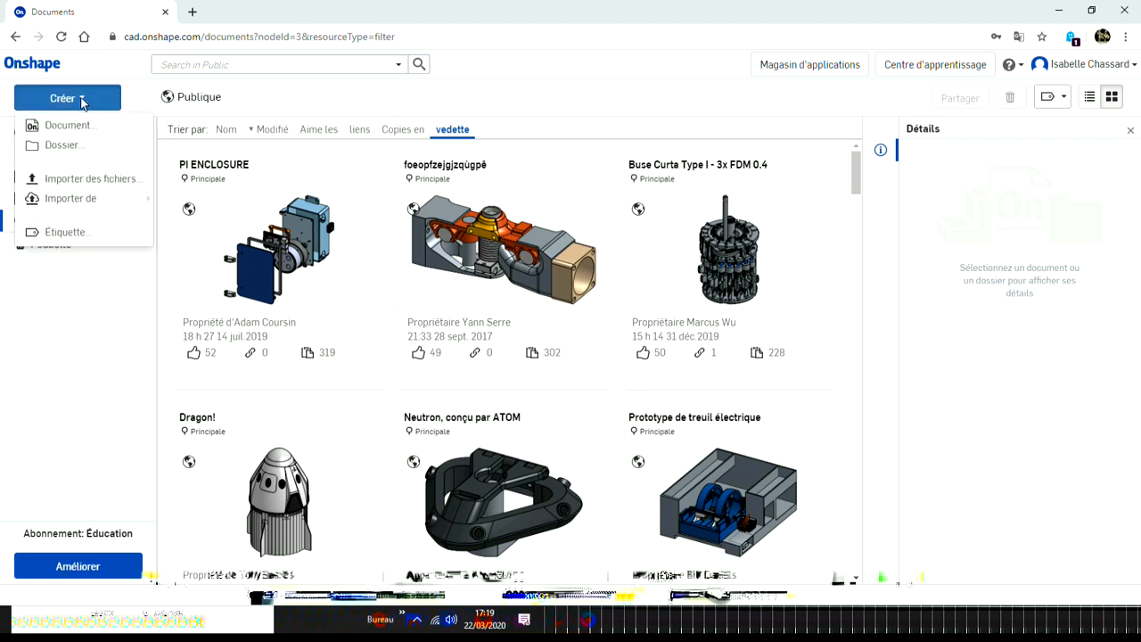
pyautogui.click(62, 145)
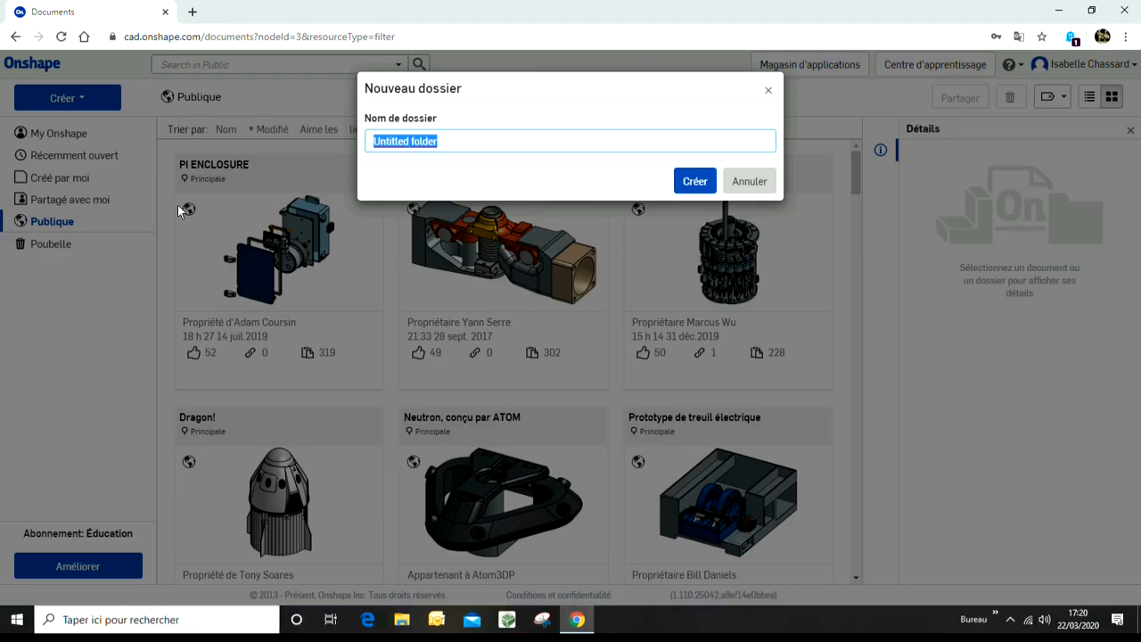
pyautogui.write('cybertech comtois 3°2 ilot 7')
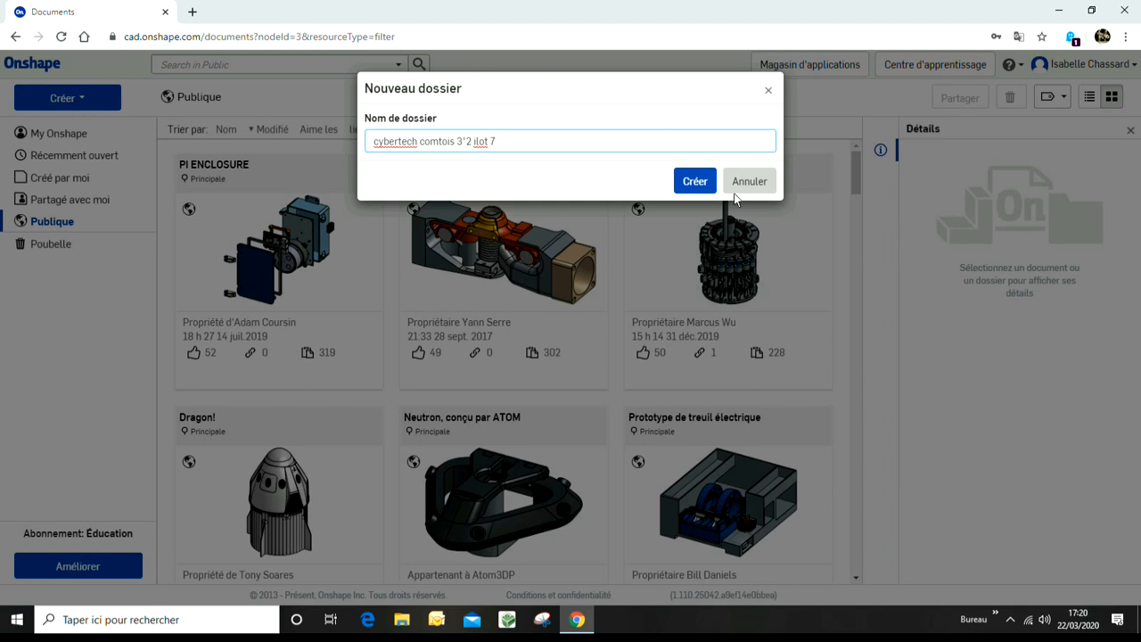
pyautogui.click(699, 182)
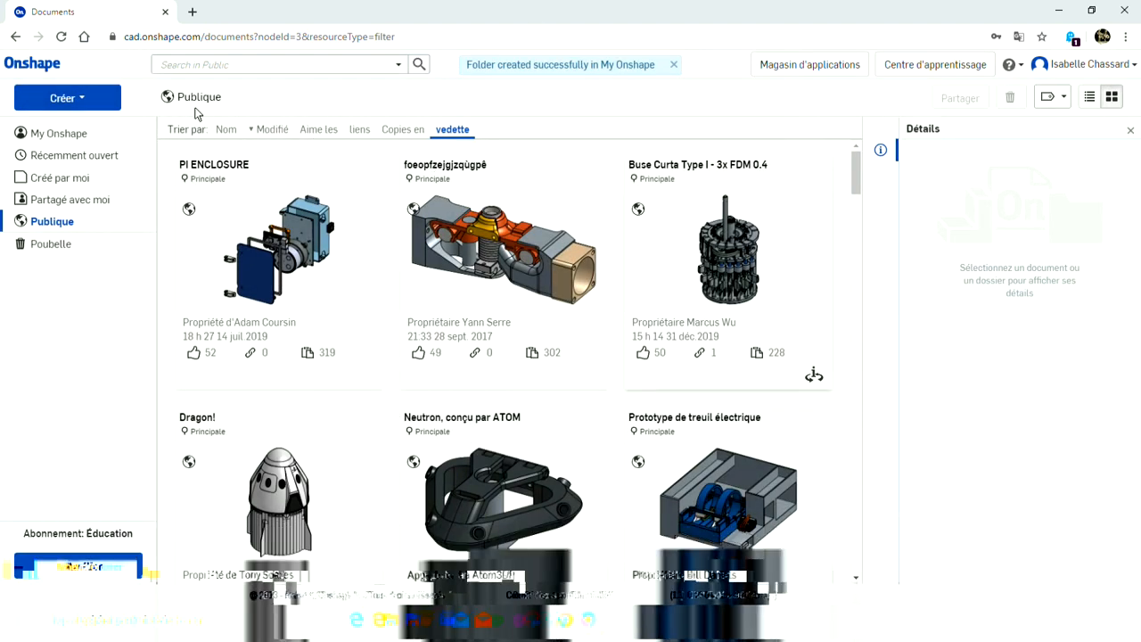
# Step: Return to My Onshape and open the cybertech comtois 3°2 ilot 7 folder
pyautogui.click(73, 137)
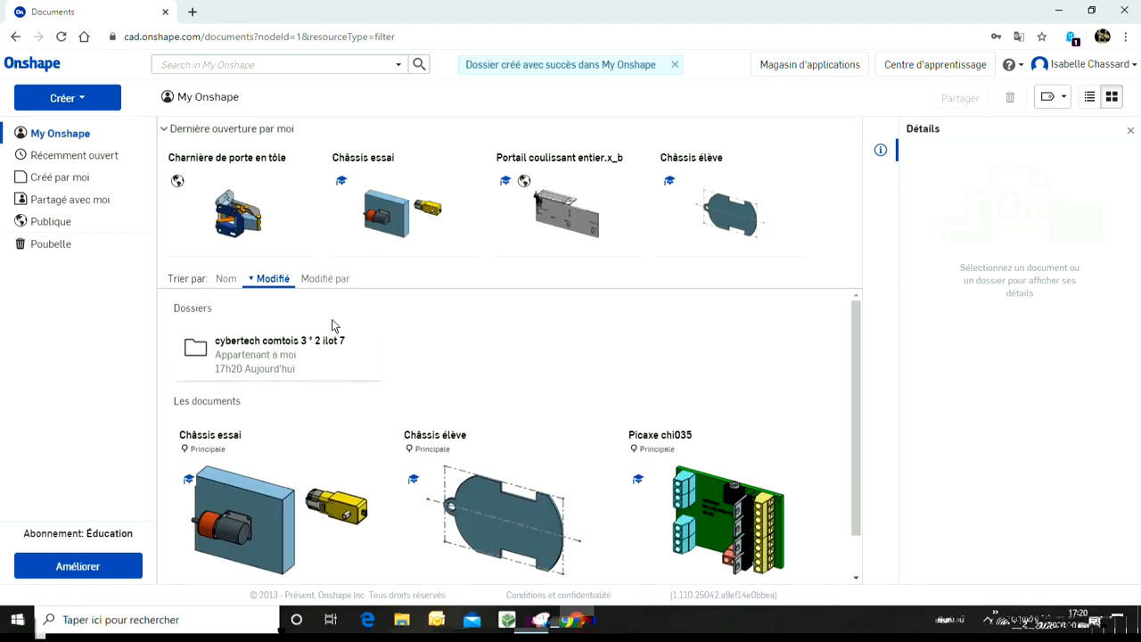
pyautogui.click(273, 343)
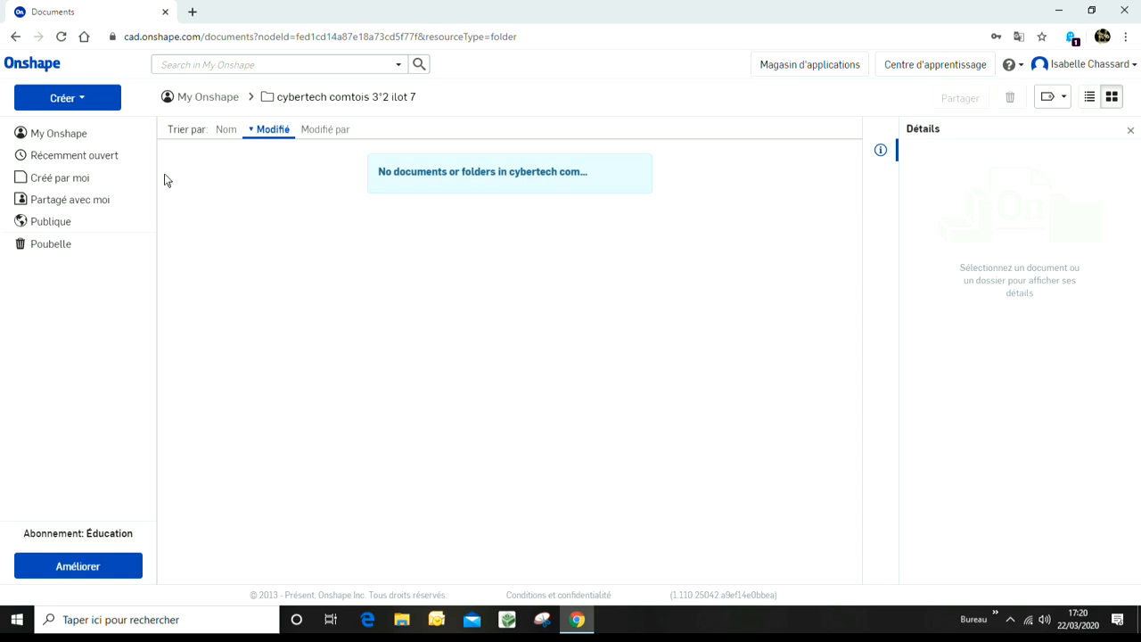
# Step: Create a new document named "roue robot ilot 8" inside the folder
pyautogui.click(94, 100)
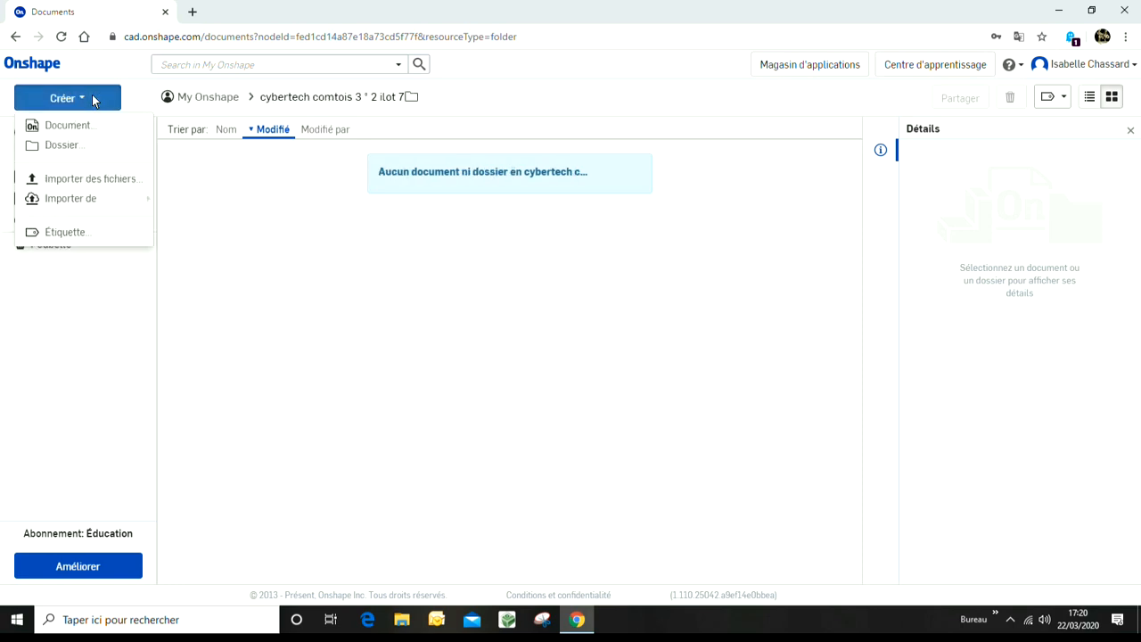
pyautogui.click(61, 127)
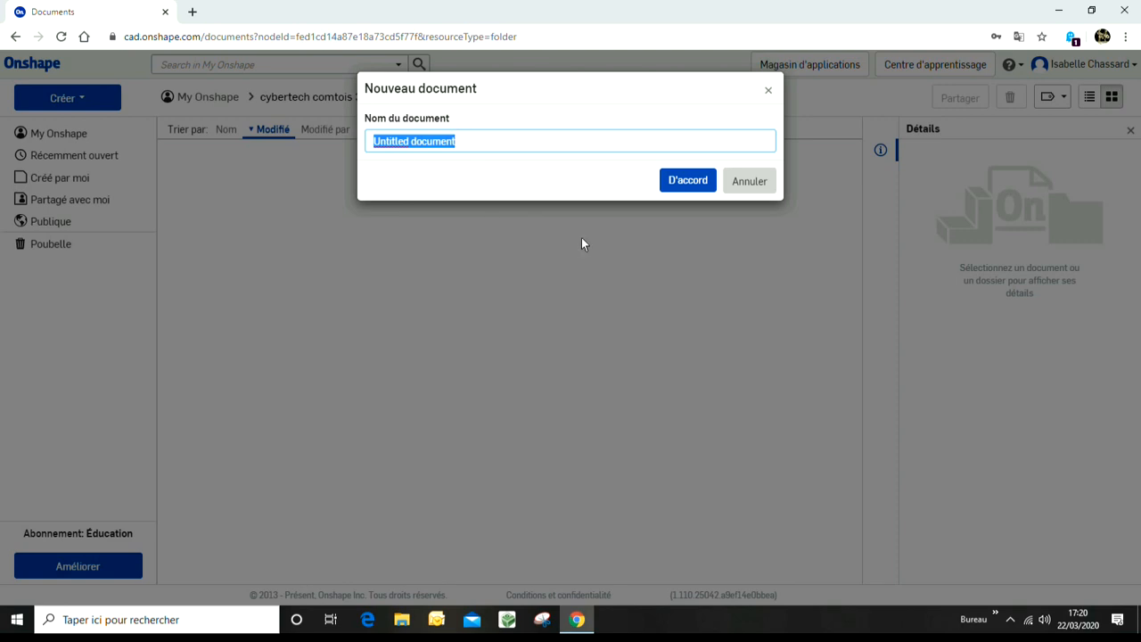
pyautogui.write('roue robot')
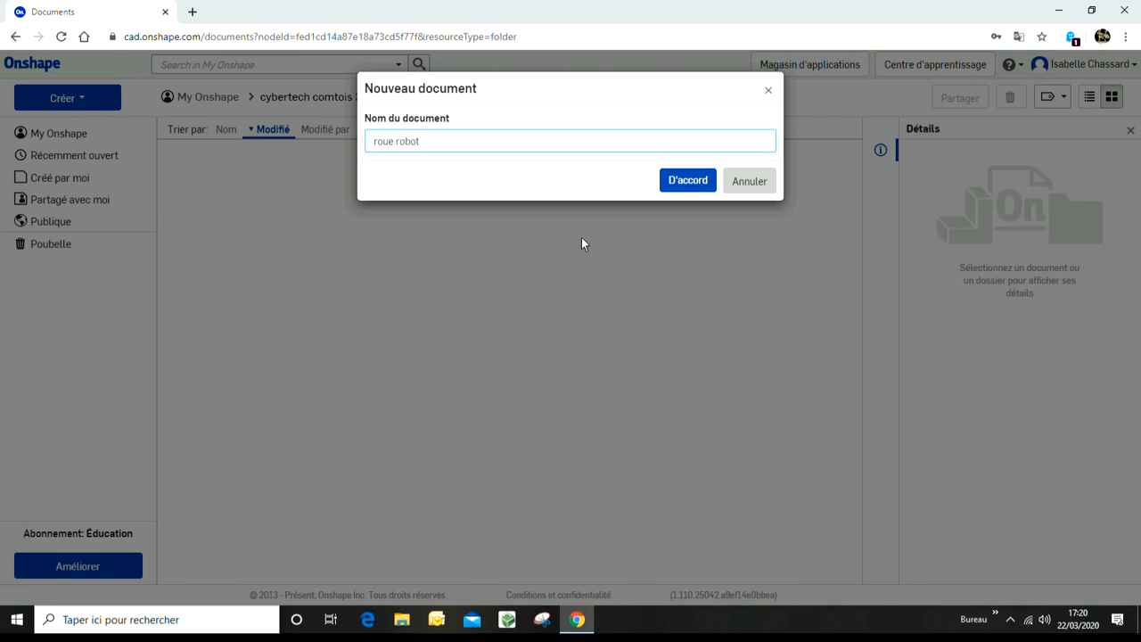
pyautogui.write('ilot 8')
pyautogui.click(686, 180)
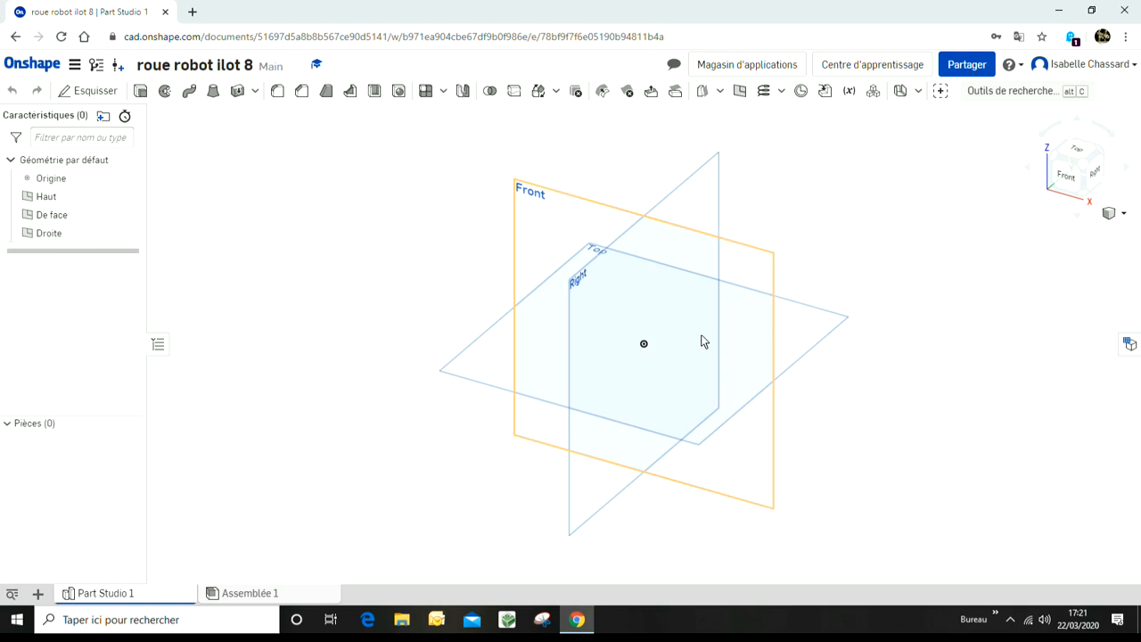
# Step: Switch to the front view and start a new sketch on the Front plane
pyautogui.click(1067, 177)
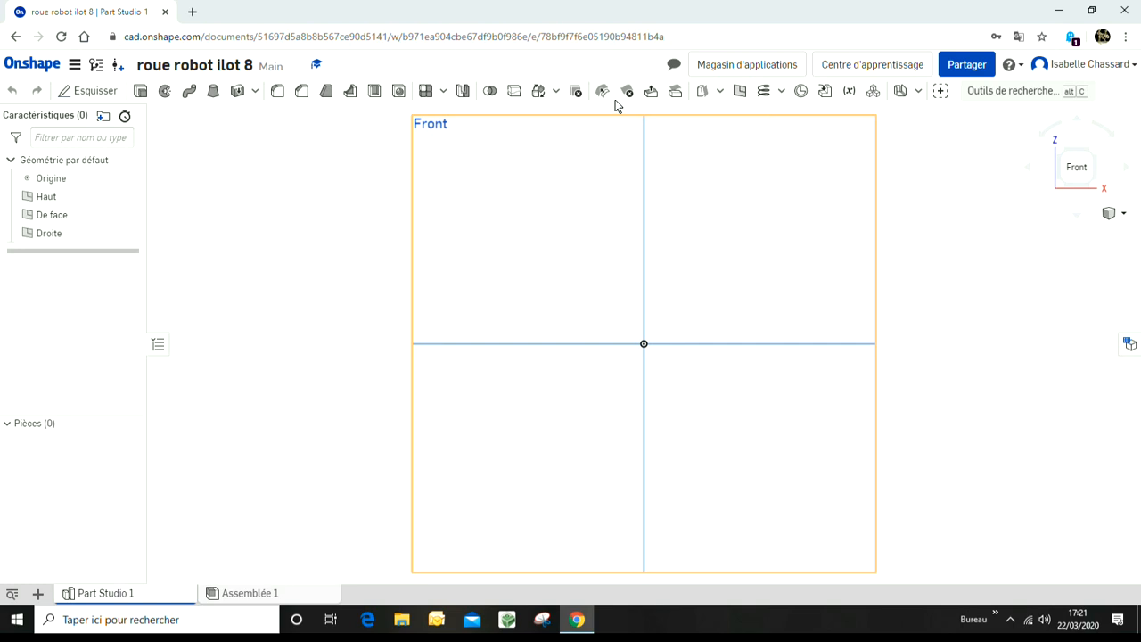
pyautogui.click(452, 126)
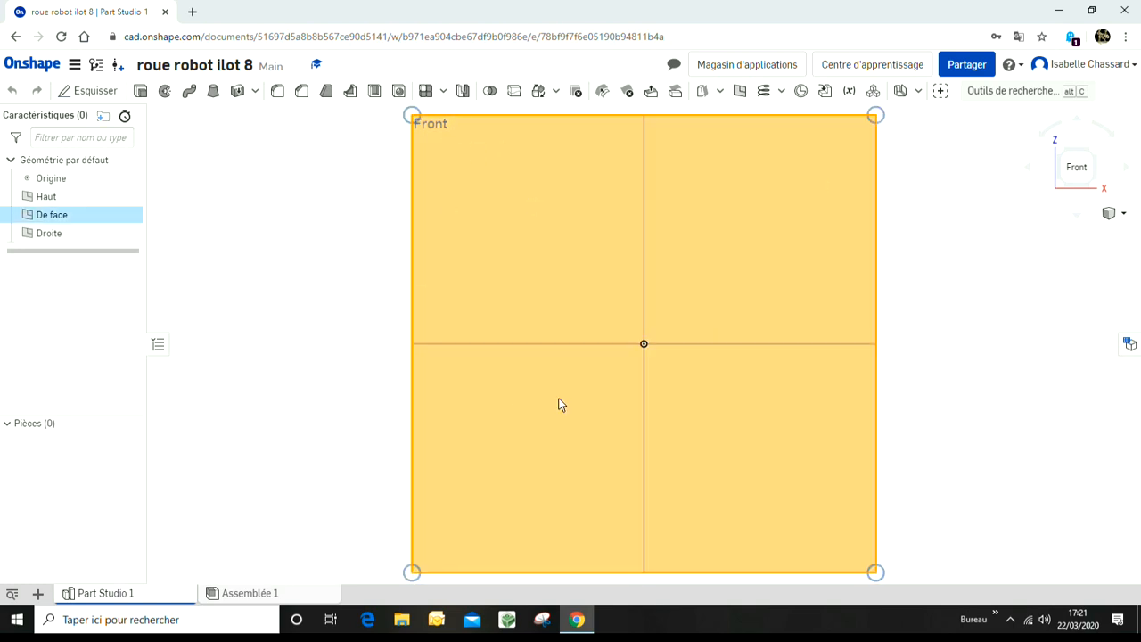
pyautogui.click(84, 93)
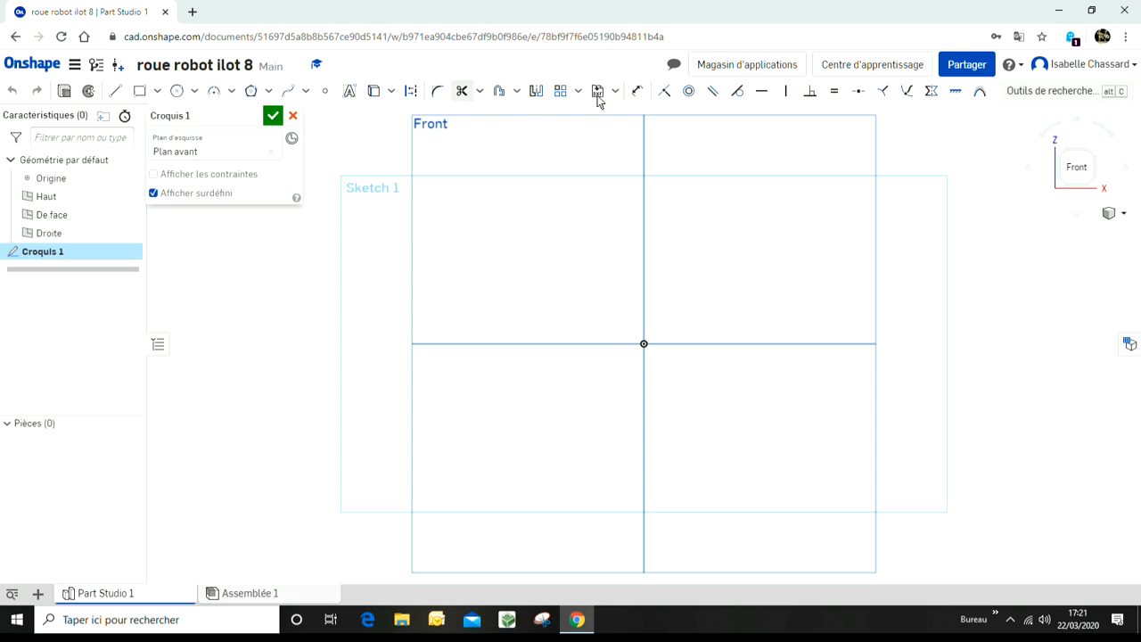
# Step: Draw a circle centred on the origin, about 101 mm in diameter
pyautogui.click(176, 93)
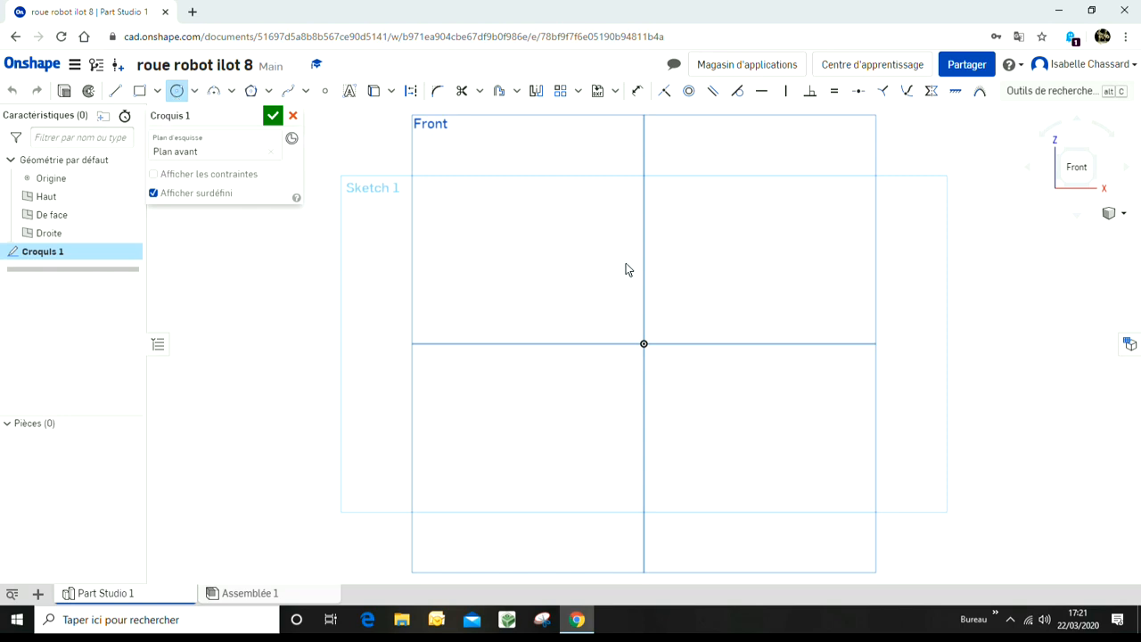
pyautogui.click(663, 364)
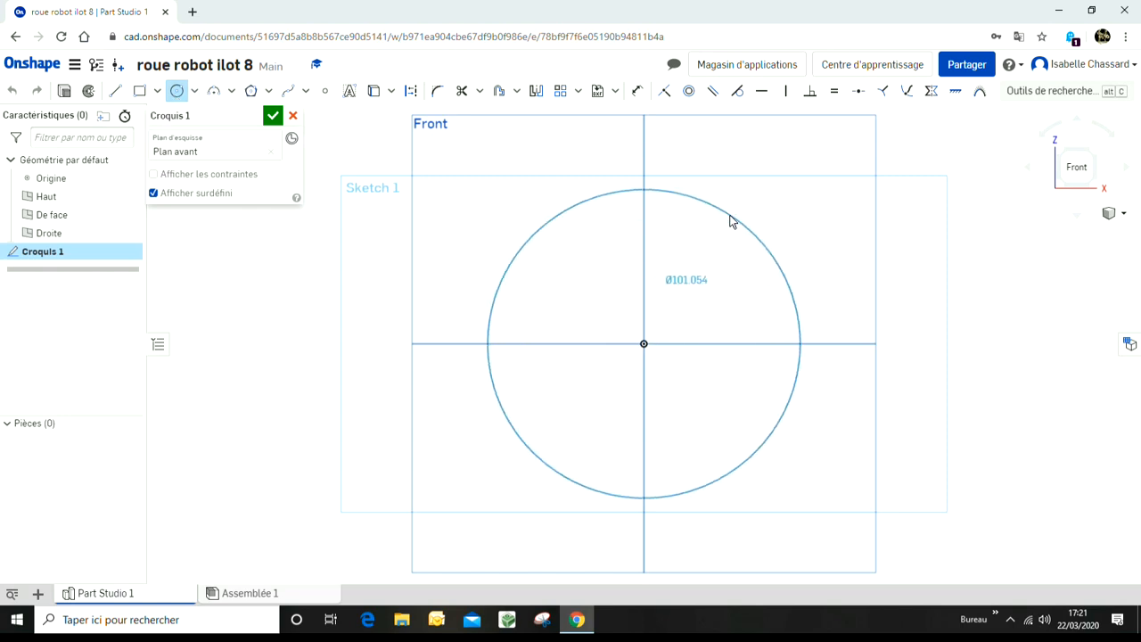
pyautogui.click(731, 220)
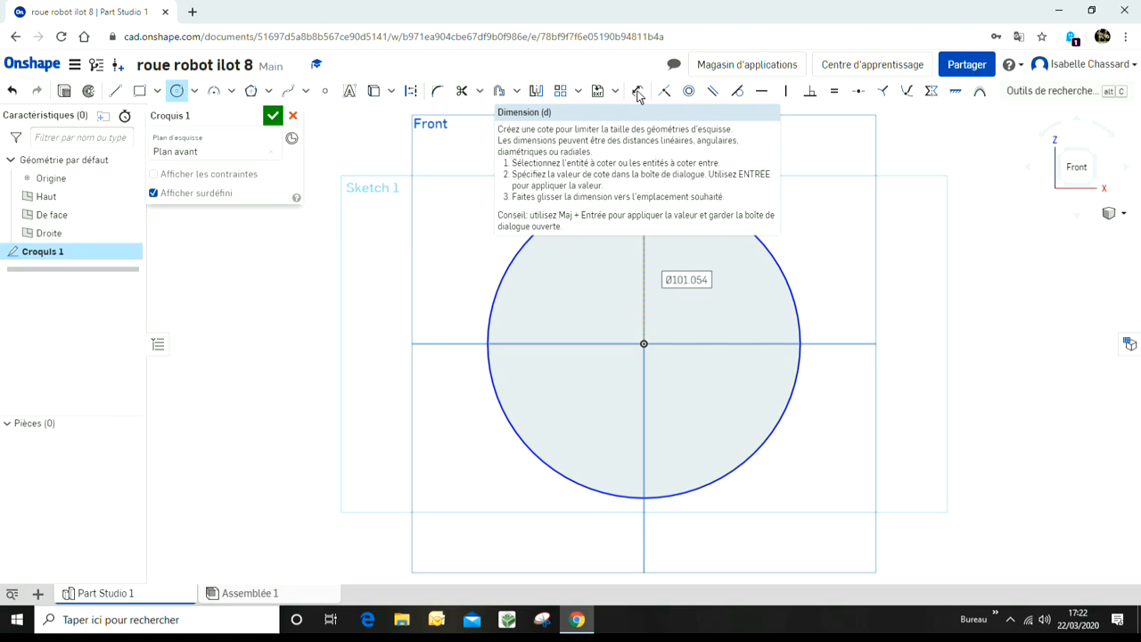
# Step: Dimension the circle's diameter and set it to 60 mm
pyautogui.click(638, 94)
pyautogui.click(758, 236)
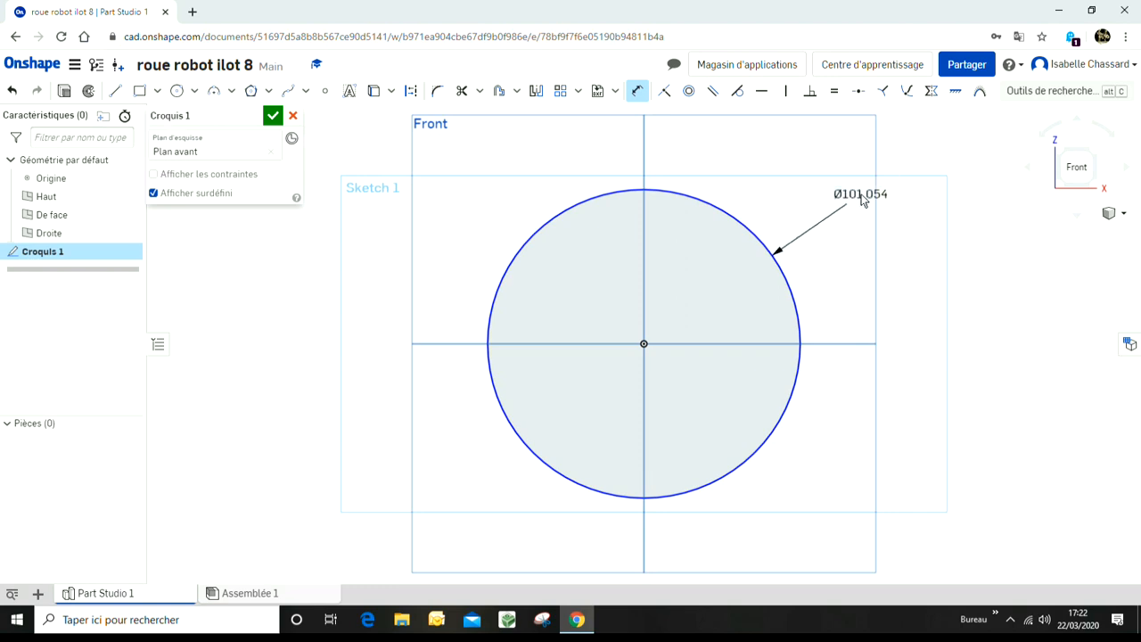
pyautogui.click(861, 201)
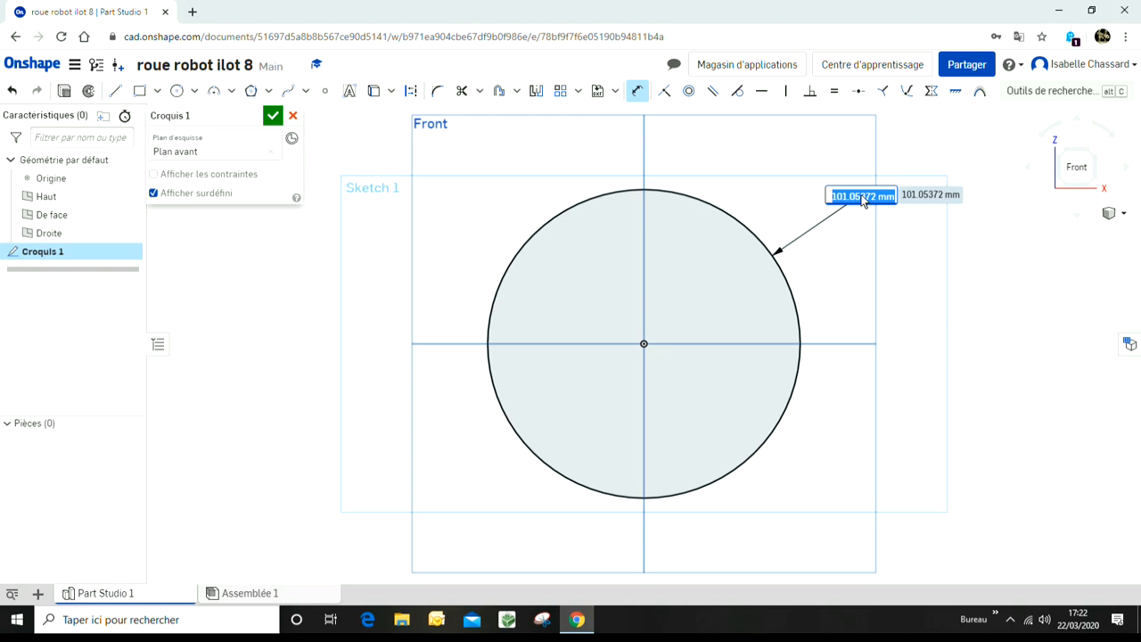
pyautogui.write('60')
pyautogui.press('Return')
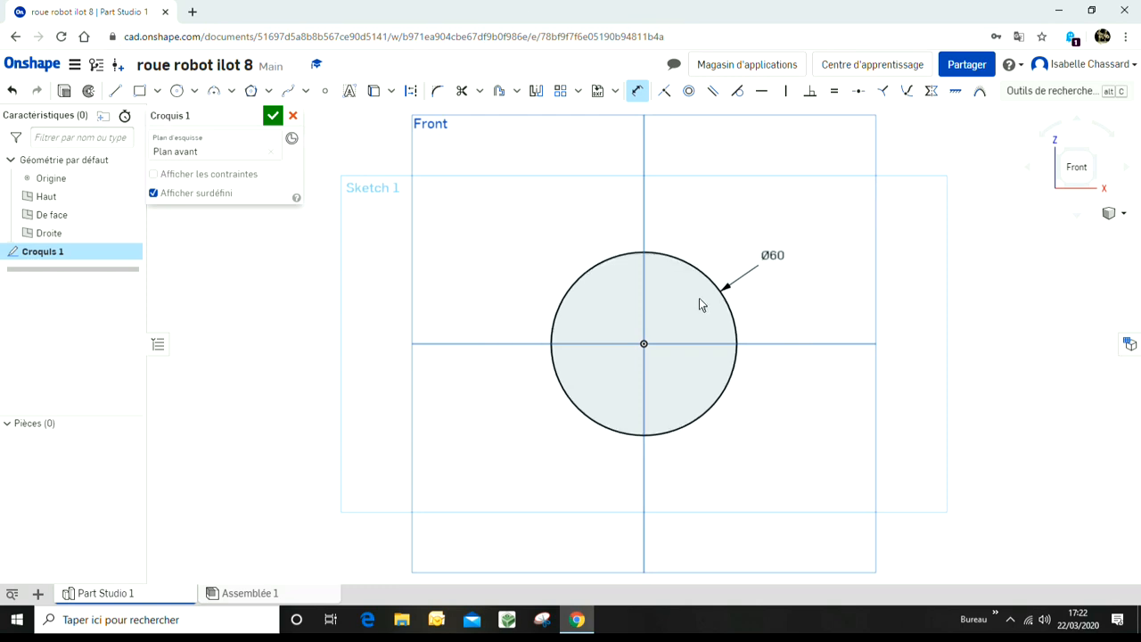
# Step: Extrude the circle sketch as a new solid to a depth of 5 mm
pyautogui.scroll(5, 699, 304)
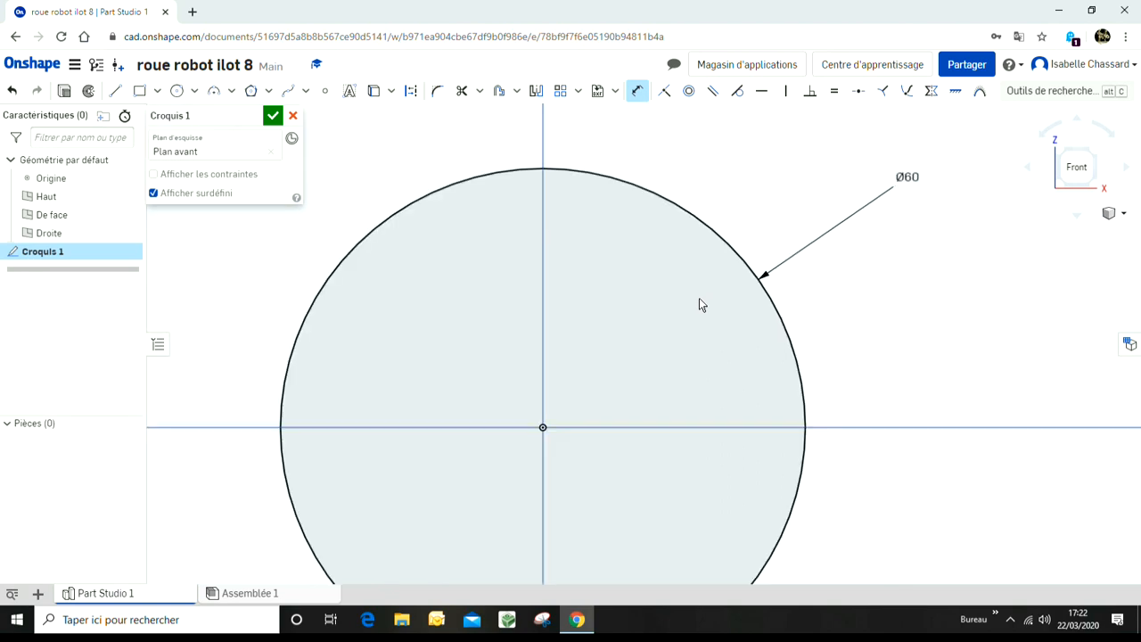
pyautogui.scroll(-4, 698, 303)
pyautogui.moveTo(709, 298)
pyautogui.mouseDown(button='right')
pyautogui.moveTo(740, 265)
pyautogui.moveTo(716, 295)
pyautogui.moveTo(651, 297)
pyautogui.moveTo(620, 260)
pyautogui.moveTo(687, 235)
pyautogui.moveTo(754, 244)
pyautogui.moveTo(736, 298)
pyautogui.moveTo(704, 322)
pyautogui.moveTo(668, 311)
pyautogui.moveTo(675, 270)
pyautogui.mouseUp(button='right')
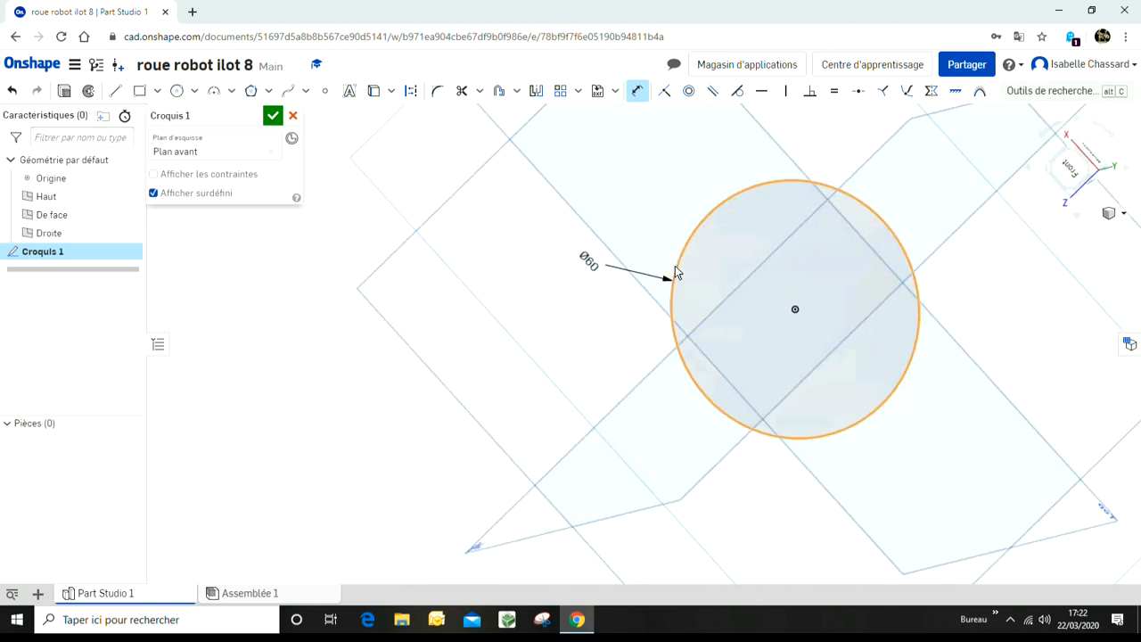
pyautogui.click(1074, 174)
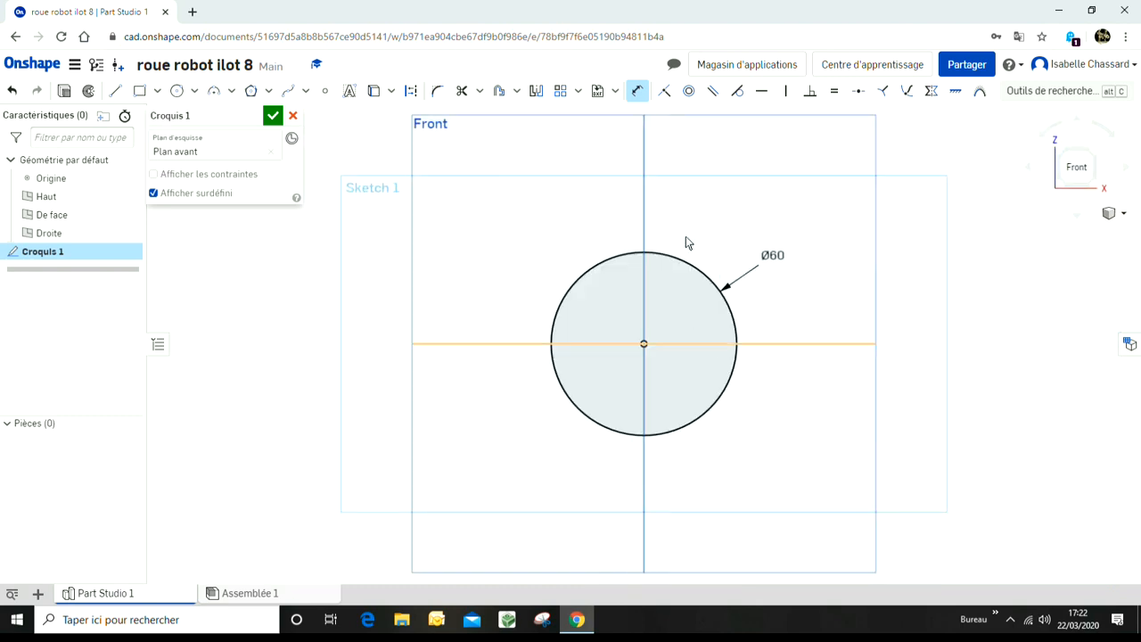
pyautogui.scroll(3, 695, 407)
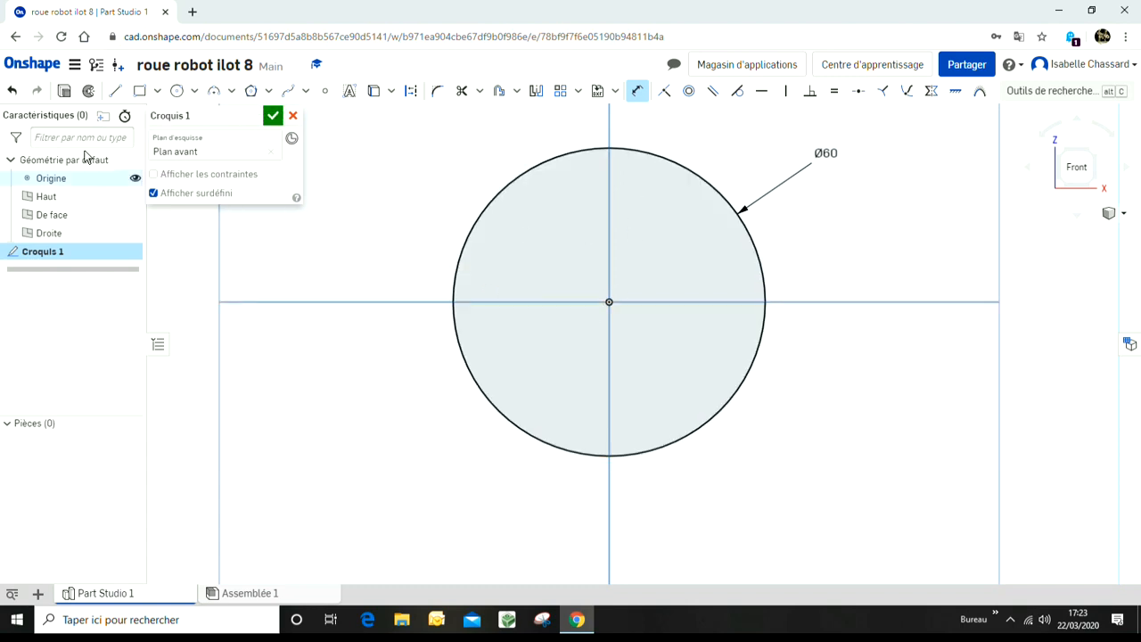
pyautogui.click(64, 94)
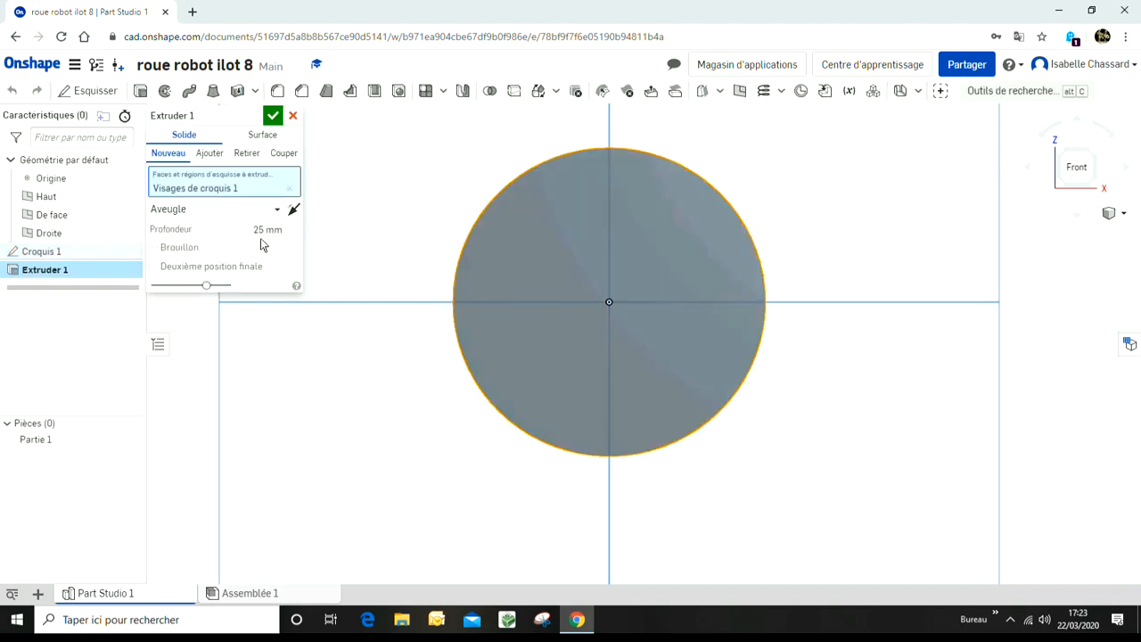
pyautogui.click(282, 231)
pyautogui.write('5')
pyautogui.click(276, 118)
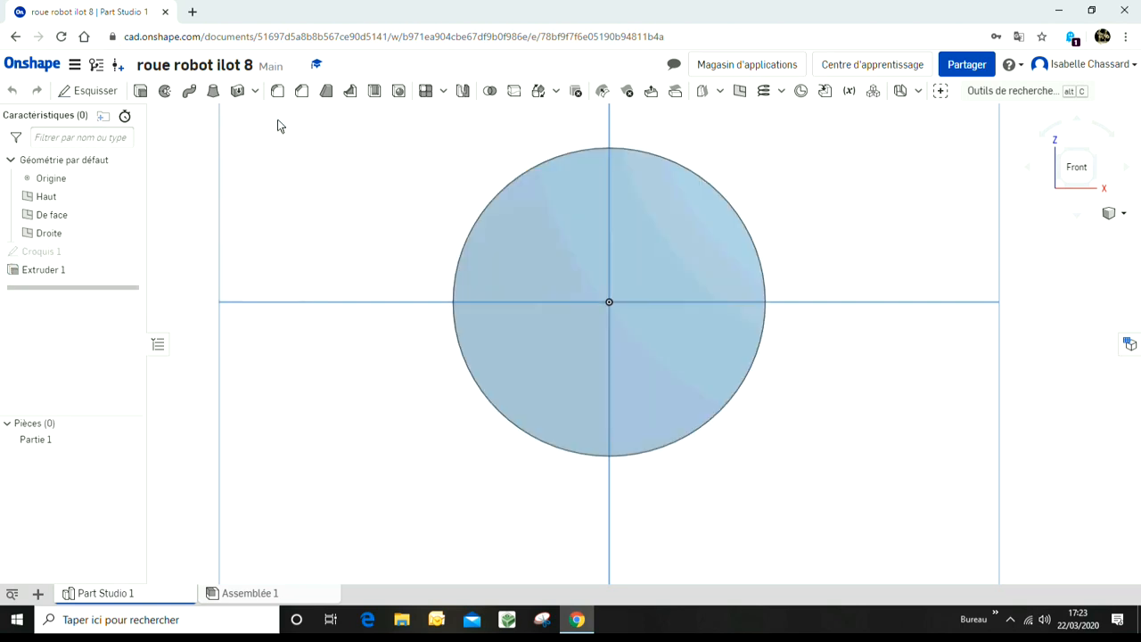
# Step: Orbit and rotate the view around the extruded disc to inspect it from several sides
pyautogui.moveTo(716, 277); pyautogui.dragTo(708, 313, button='right')
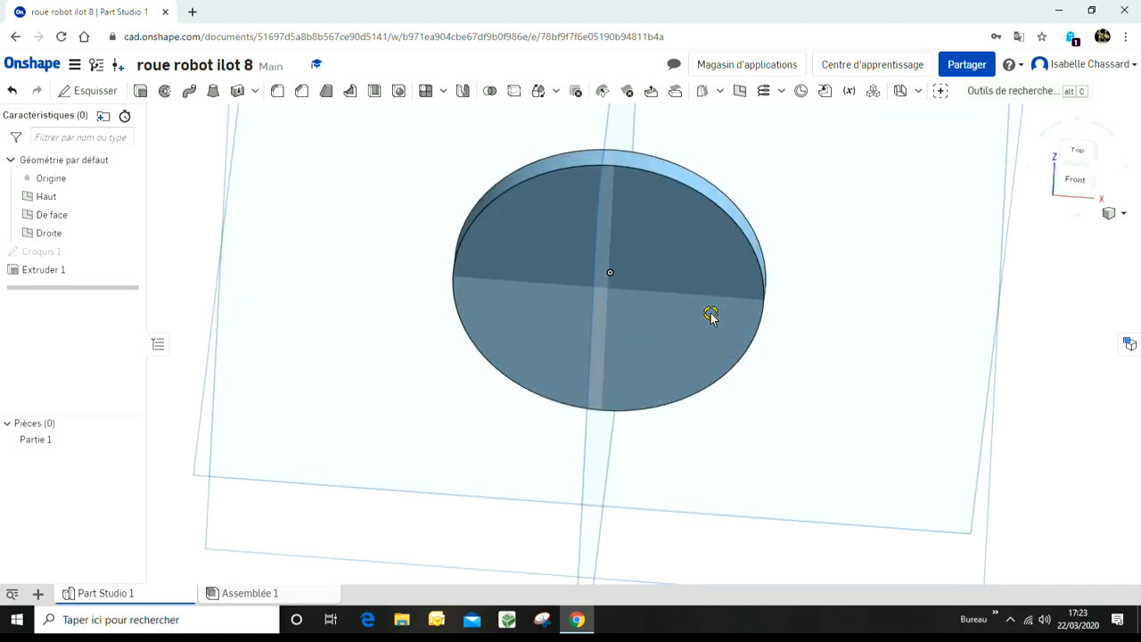
pyautogui.click(1075, 180)
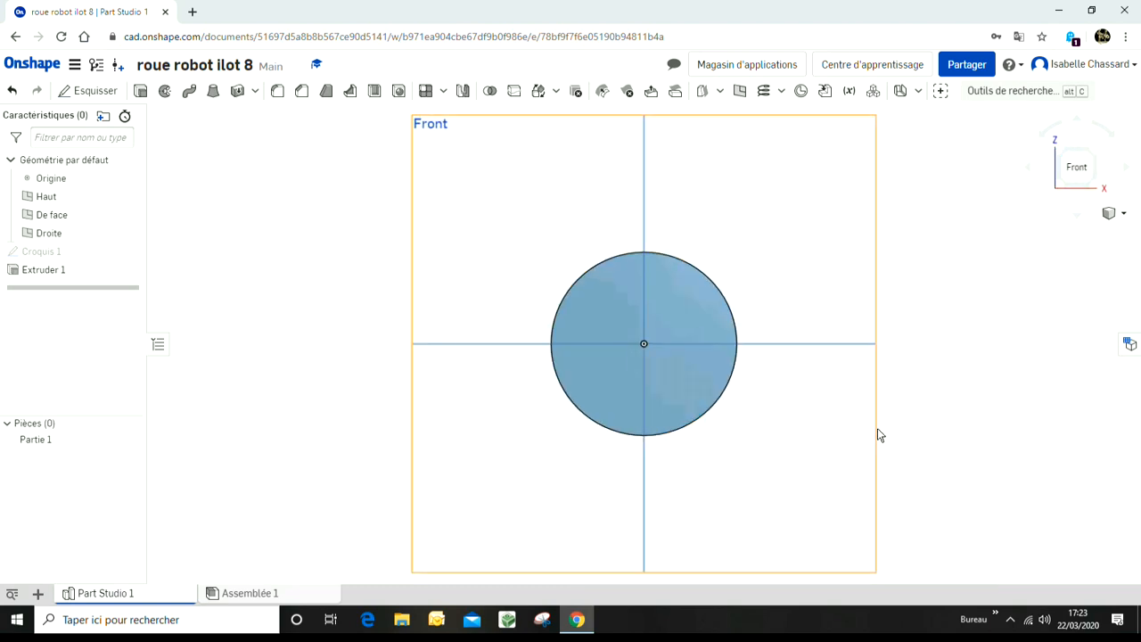
pyautogui.press('Up')
pyautogui.press('Up')
pyautogui.press('Up')
pyautogui.press('Down')
pyautogui.press('Down')
pyautogui.press('Down')
pyautogui.press('Right')
pyautogui.press('Right')
pyautogui.press('Right')
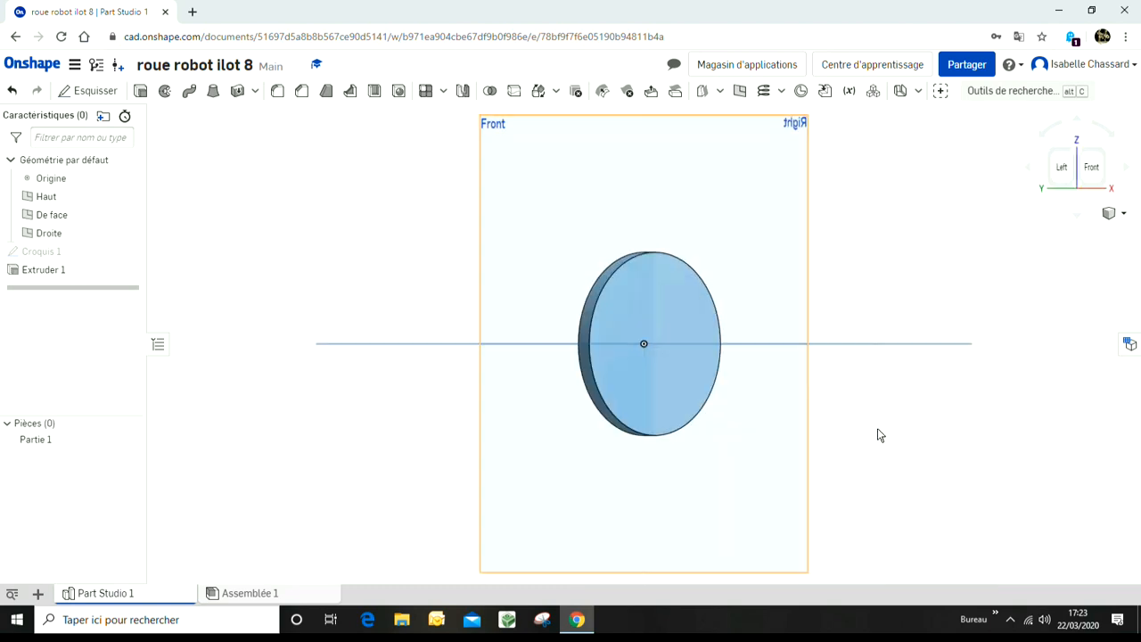
pyautogui.press('Left')
pyautogui.press('Left')
pyautogui.press('Left')
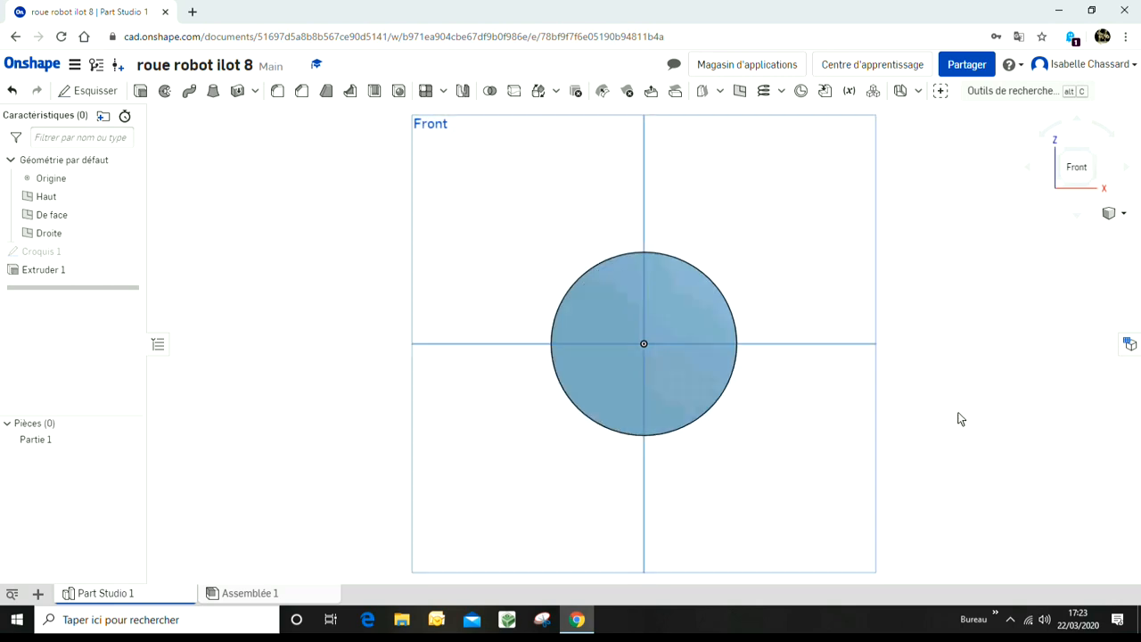
pyautogui.scroll(4, 670, 352)
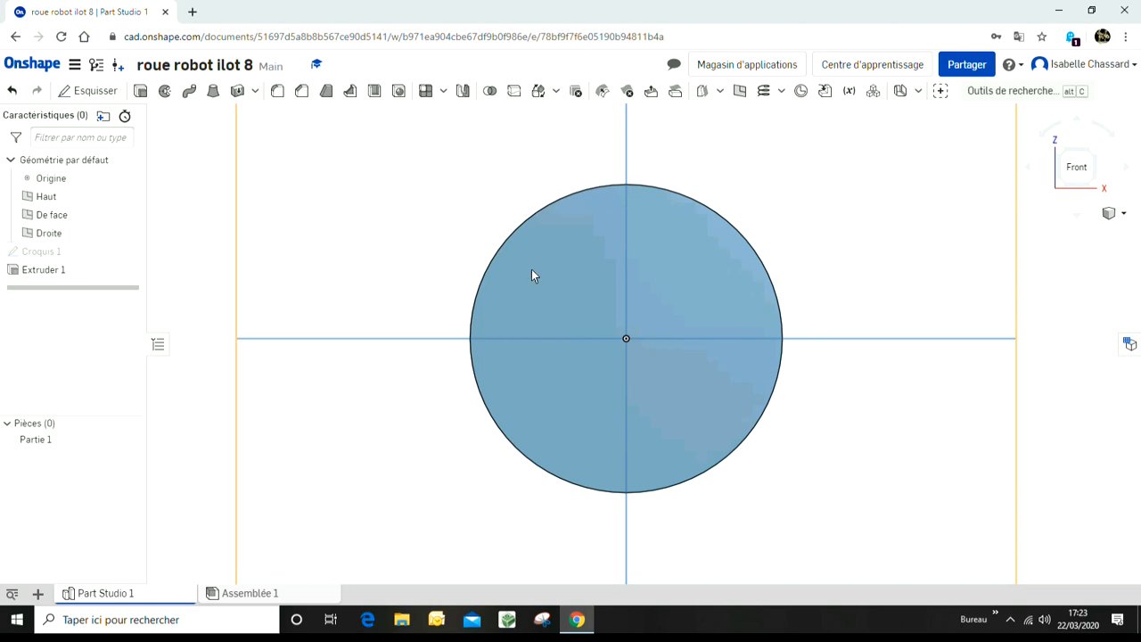
# Step: Start a new sketch on the disc's front face
pyautogui.click(558, 286)
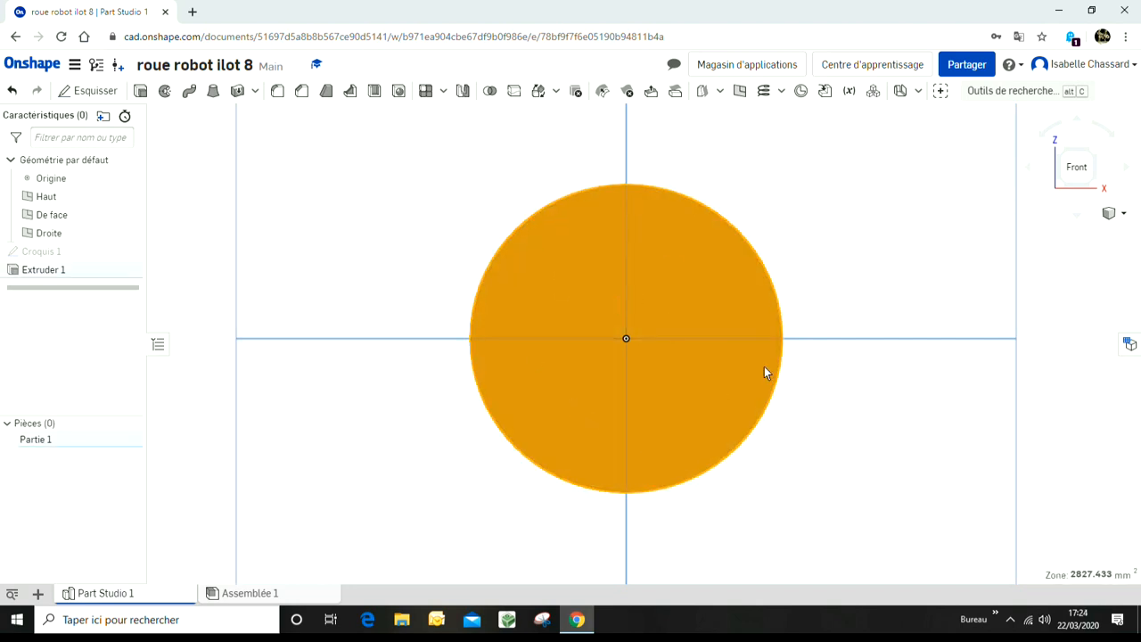
pyautogui.click(96, 92)
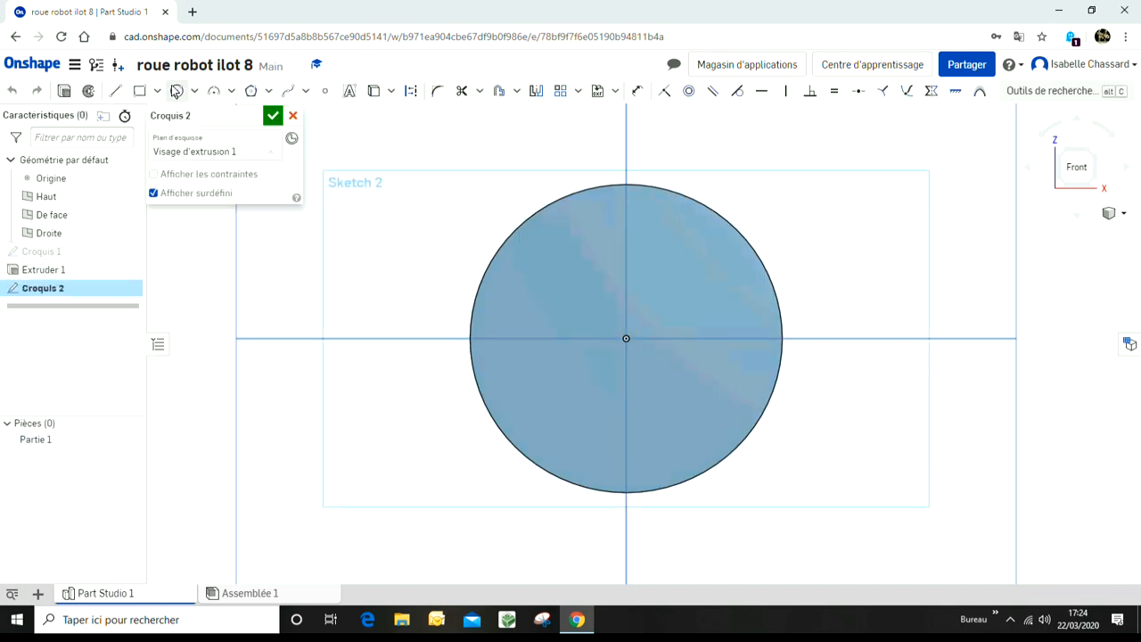
pyautogui.click(176, 93)
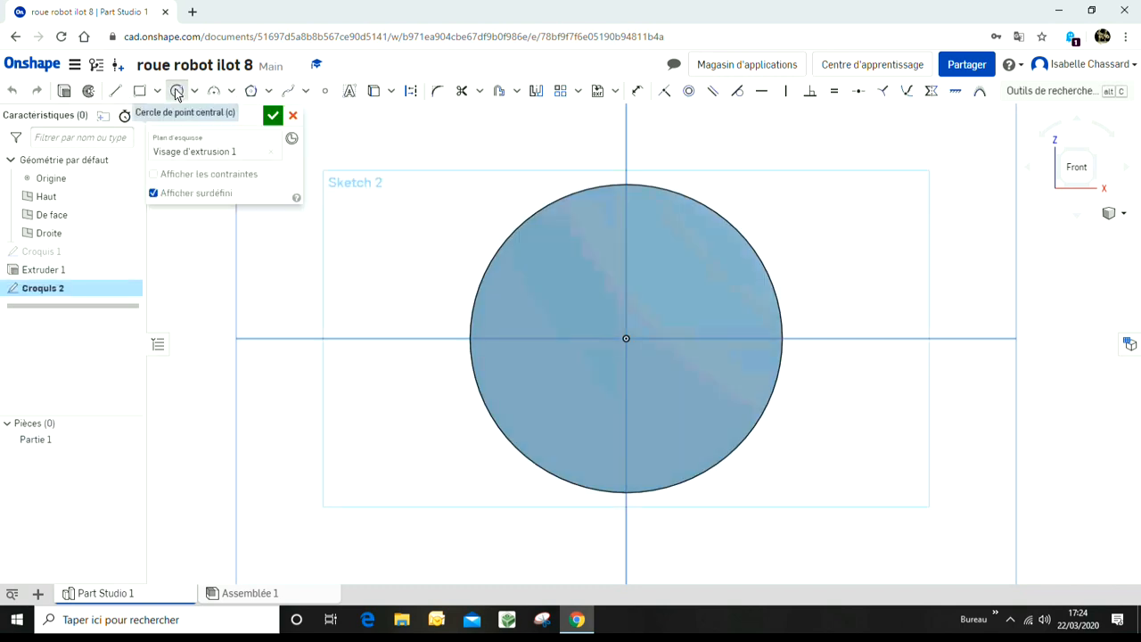
pyautogui.click(635, 338)
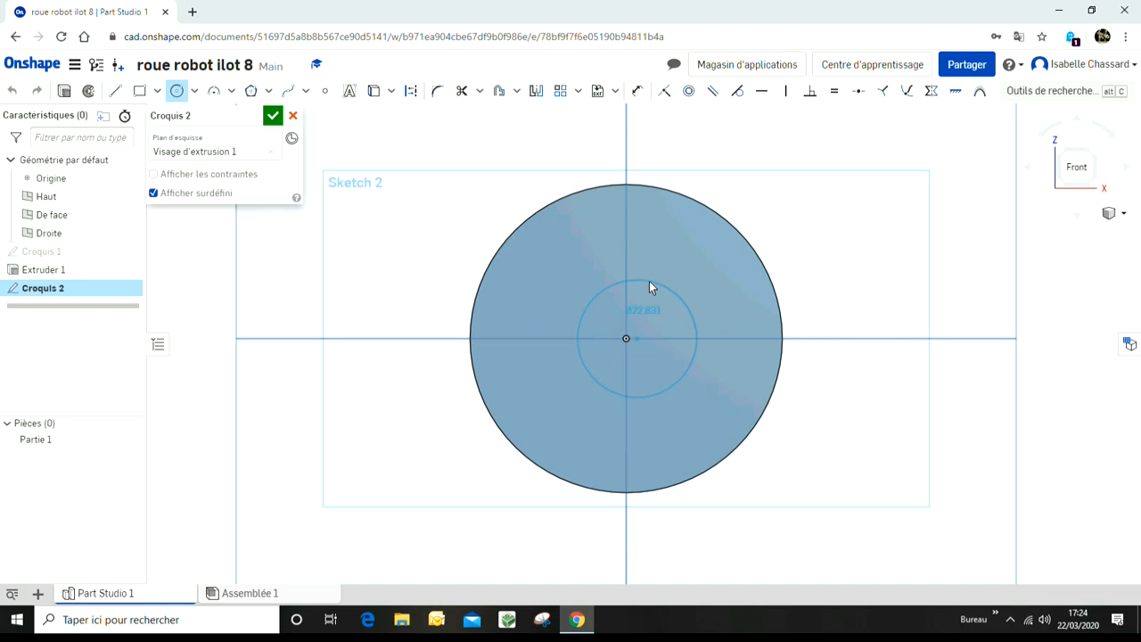
pyautogui.press('Escape')
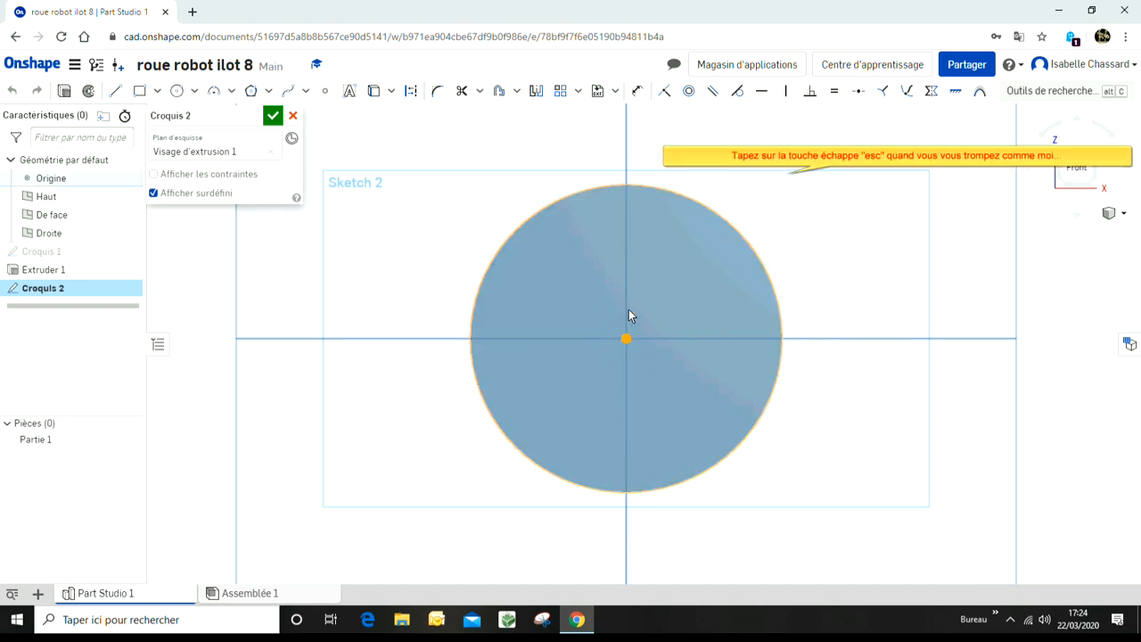
# Step: Draw a circle centred on the origin, about 19 mm in diameter, on the disc face
pyautogui.click(179, 90)
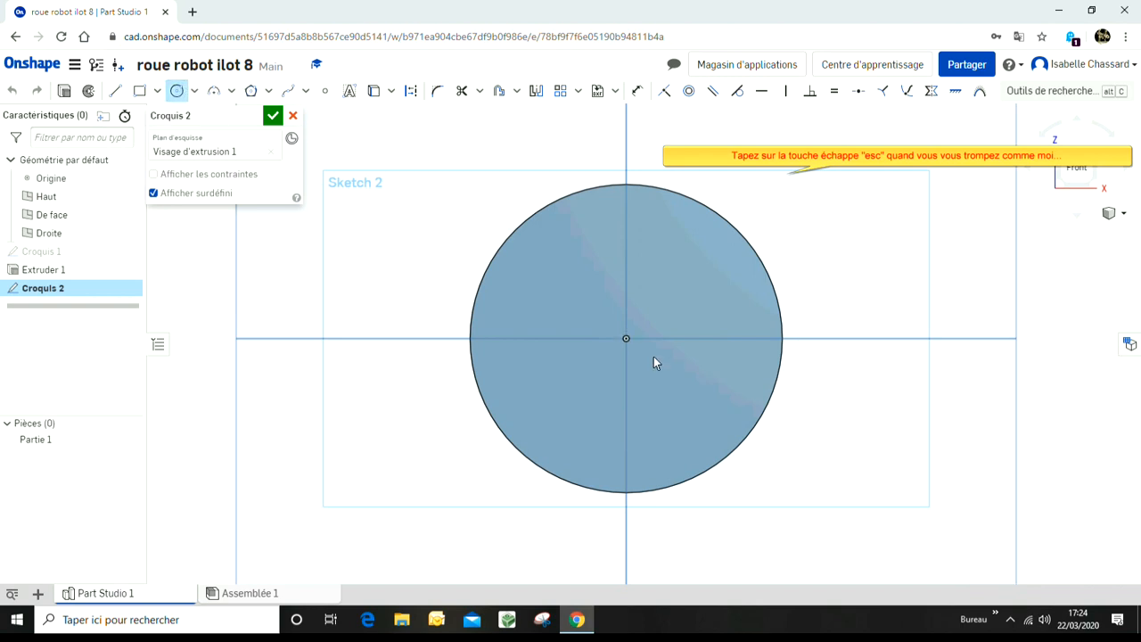
pyautogui.click(626, 339)
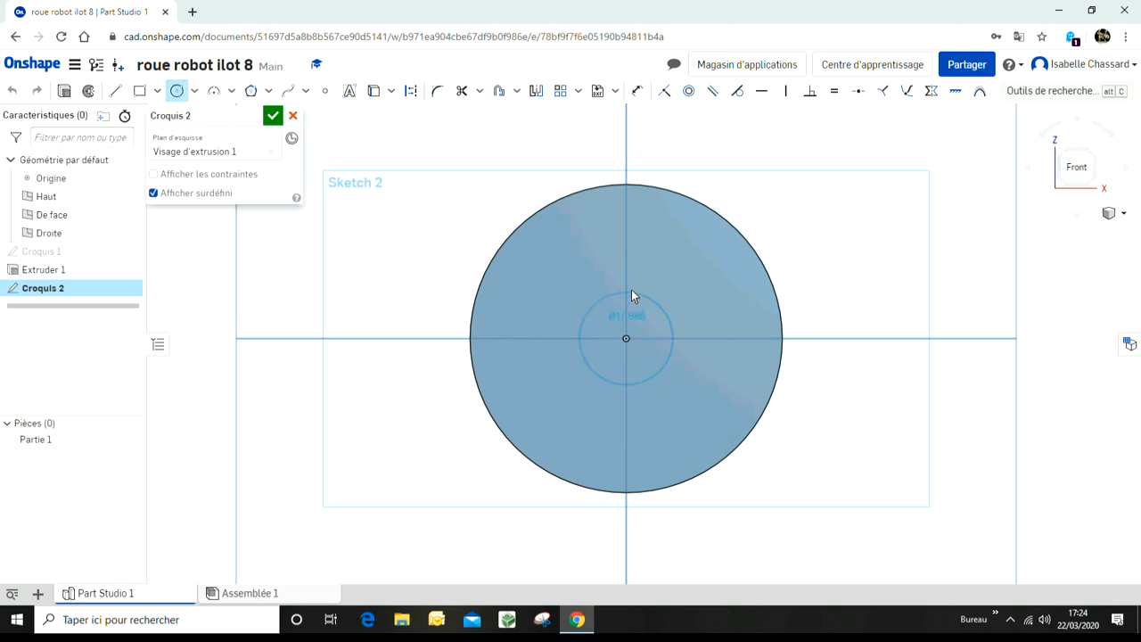
pyautogui.click(631, 289)
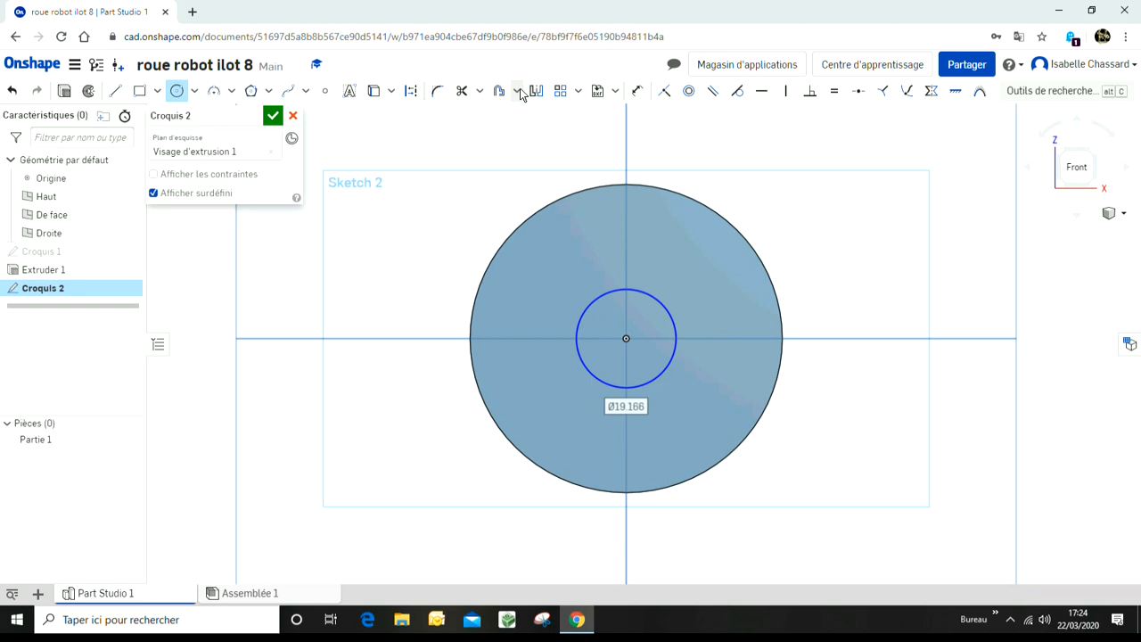
# Step: Dimension the small circle's diameter and set it to 20 mm
pyautogui.click(638, 90)
pyautogui.click(672, 316)
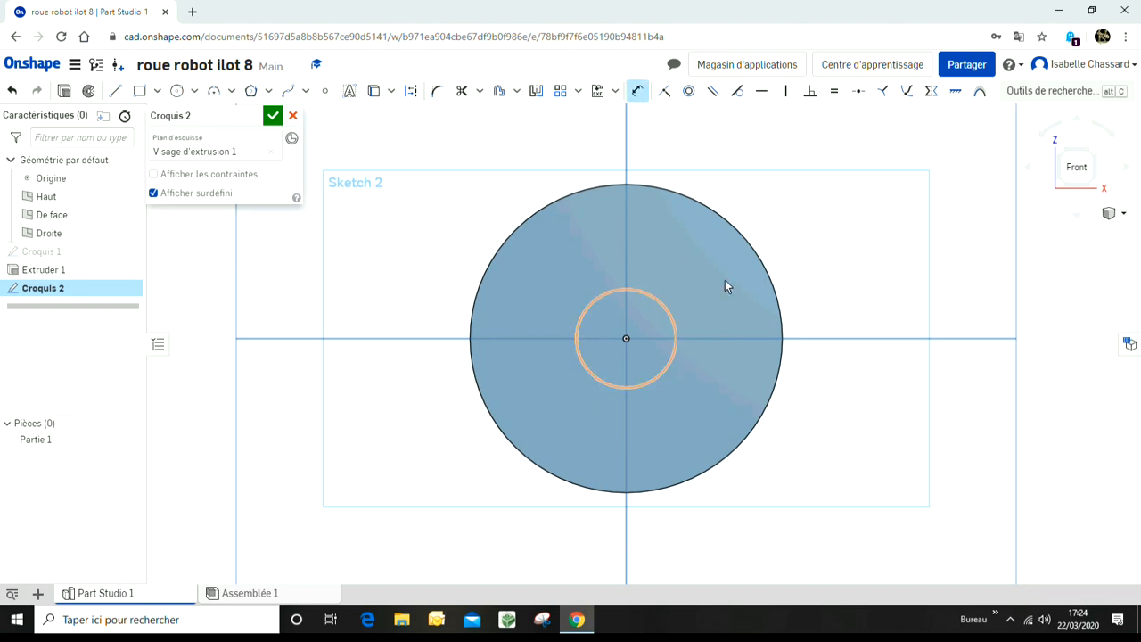
pyautogui.doubleClick(861, 233)
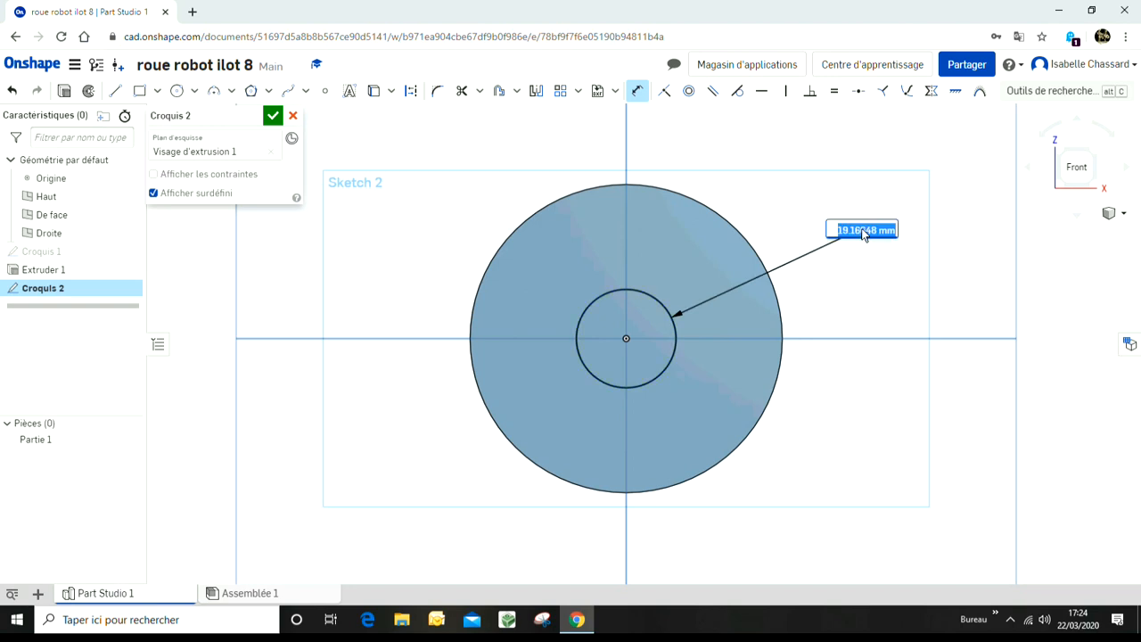
pyautogui.write('20')
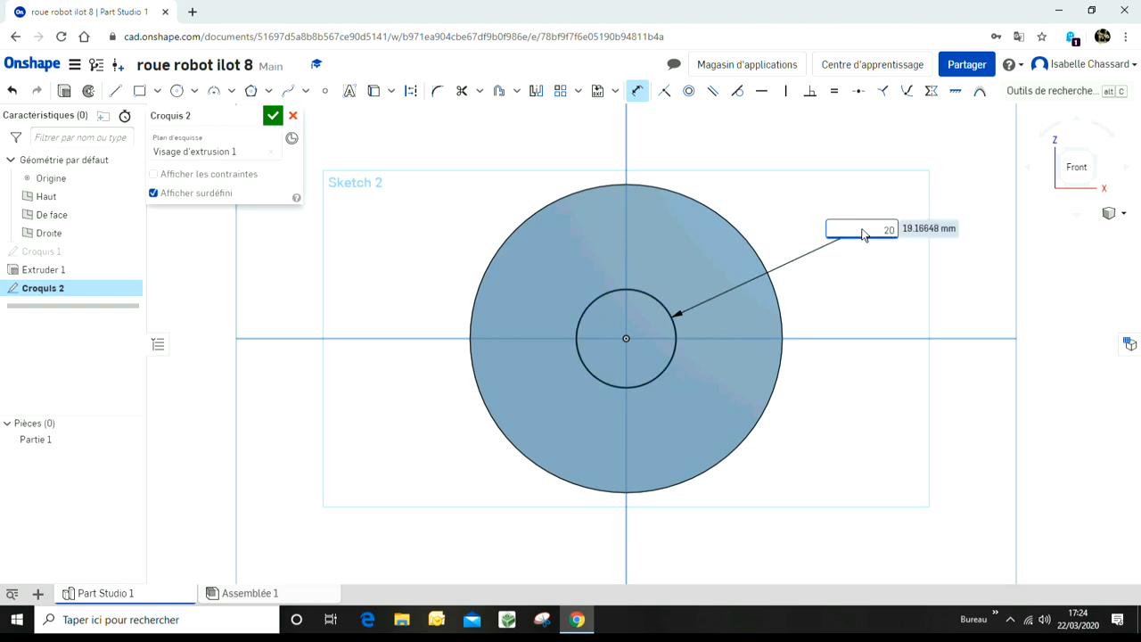
pyautogui.press('Return')
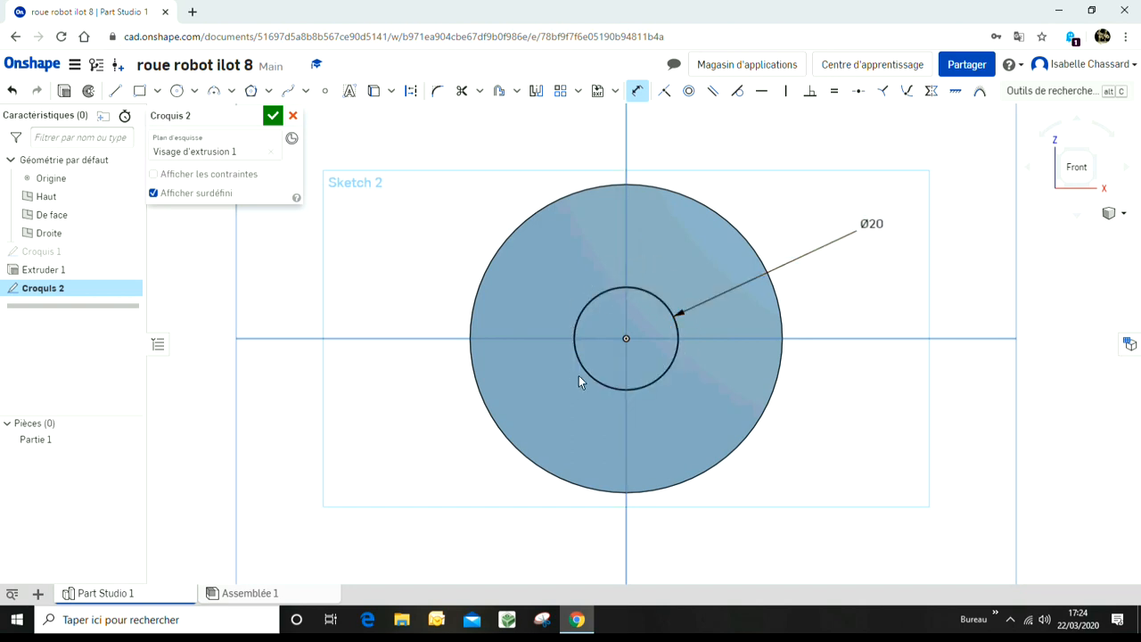
# Step: Convert the 20 mm circle into construction geometry
pyautogui.click(409, 92)
pyautogui.click(598, 298)
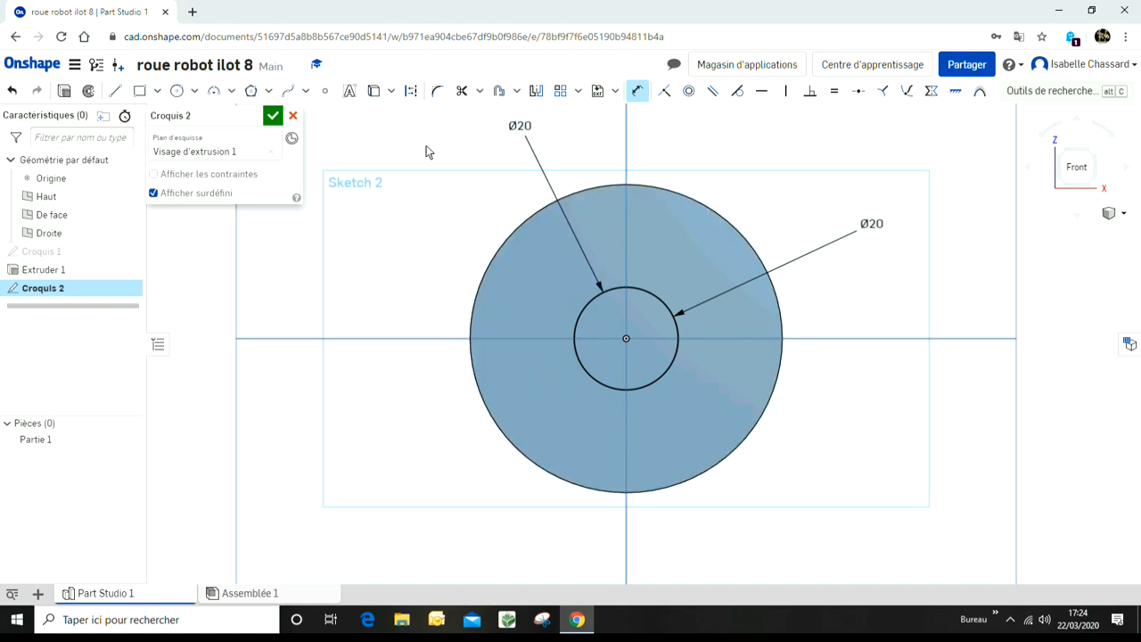
pyautogui.press('Escape')
pyautogui.click(411, 90)
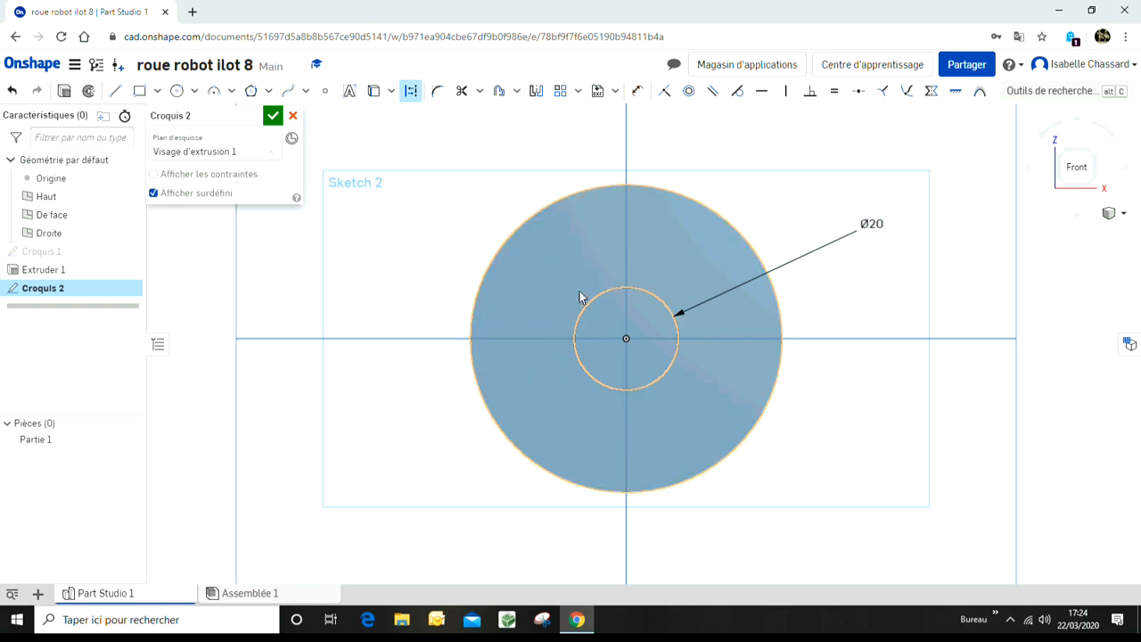
pyautogui.click(597, 304)
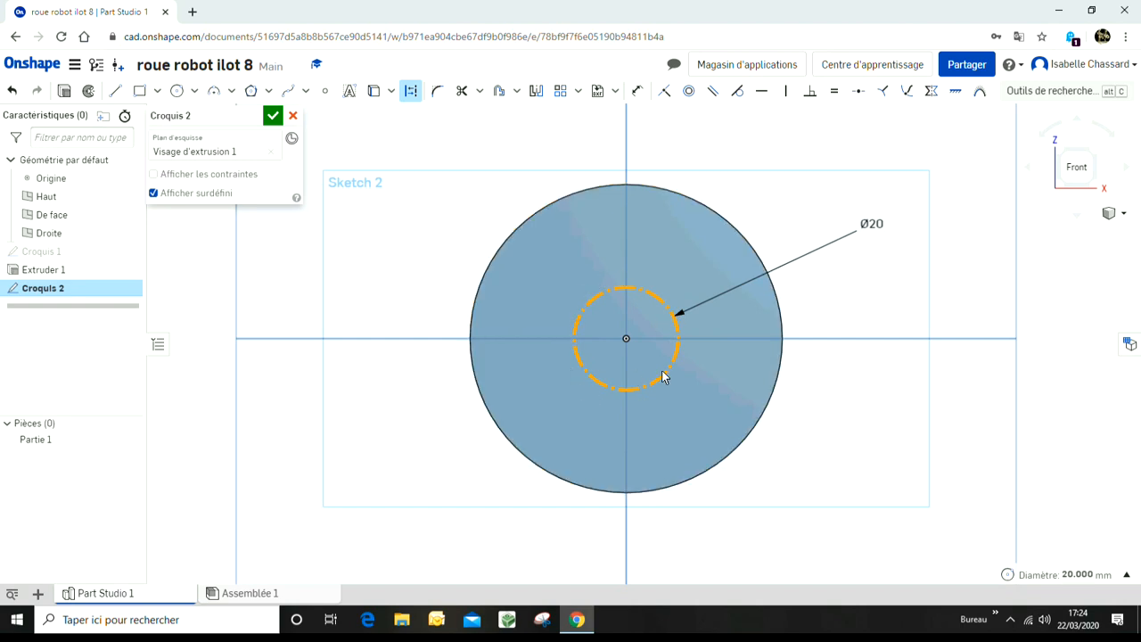
# Step: Draw a construction circle centred on the origin, about 51 mm in diameter
pyautogui.press('Up')
pyautogui.press('Up')
pyautogui.press('Up')
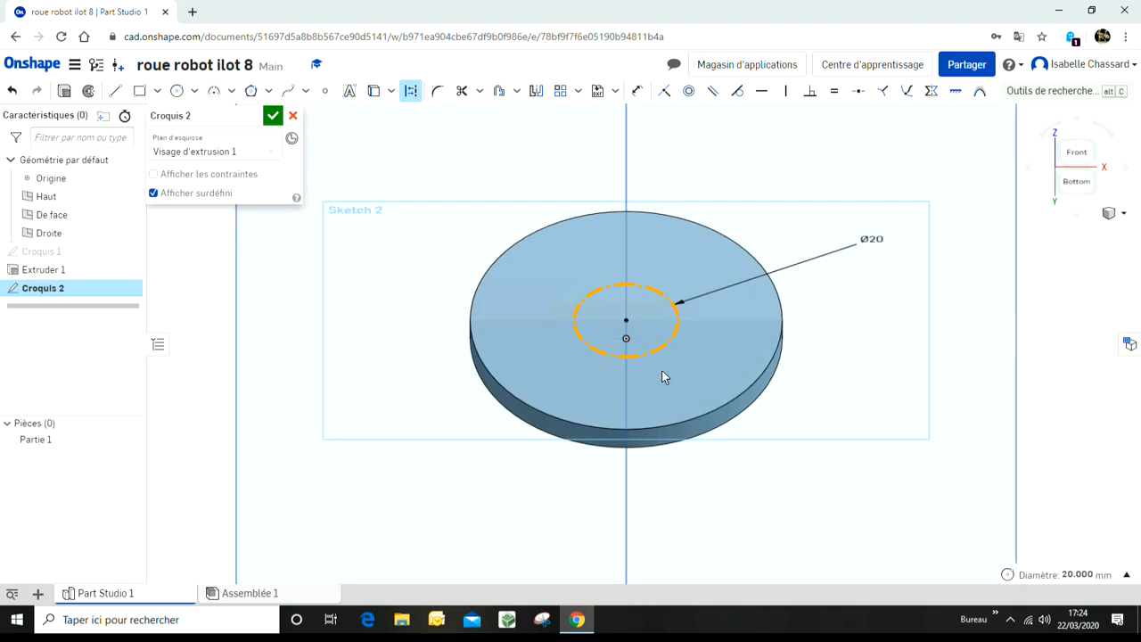
pyautogui.press('n')
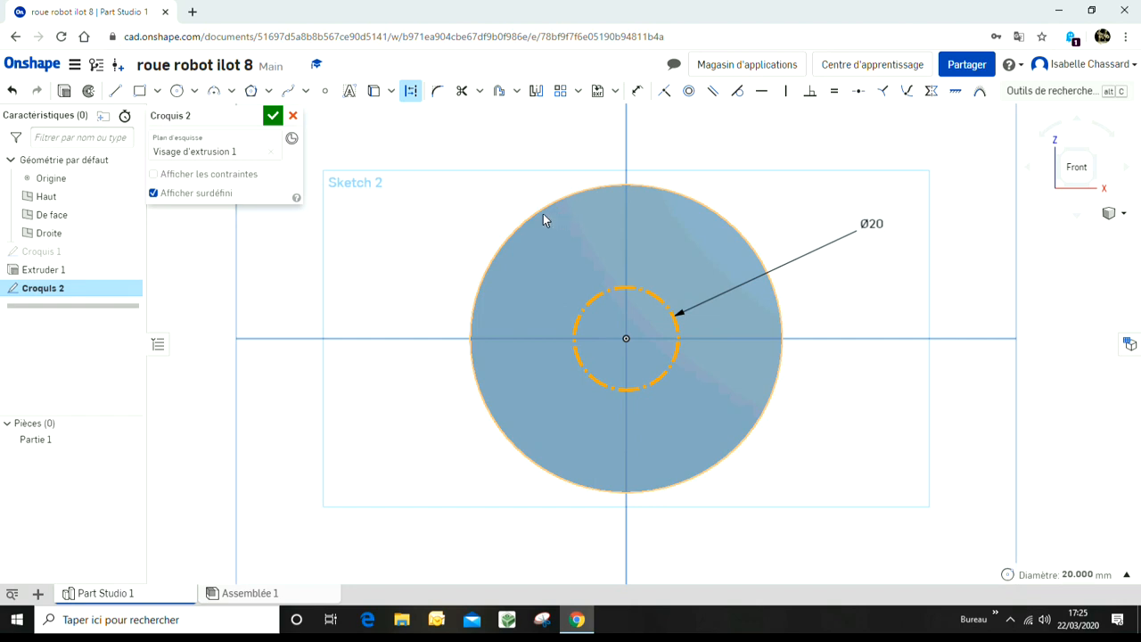
pyautogui.click(180, 91)
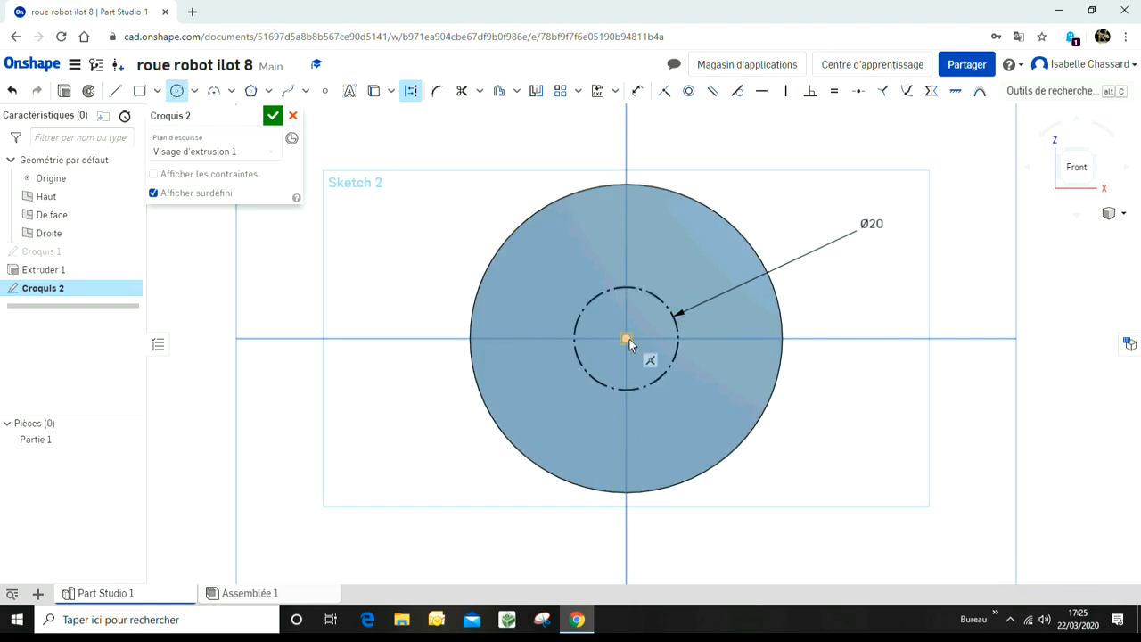
pyautogui.click(631, 310)
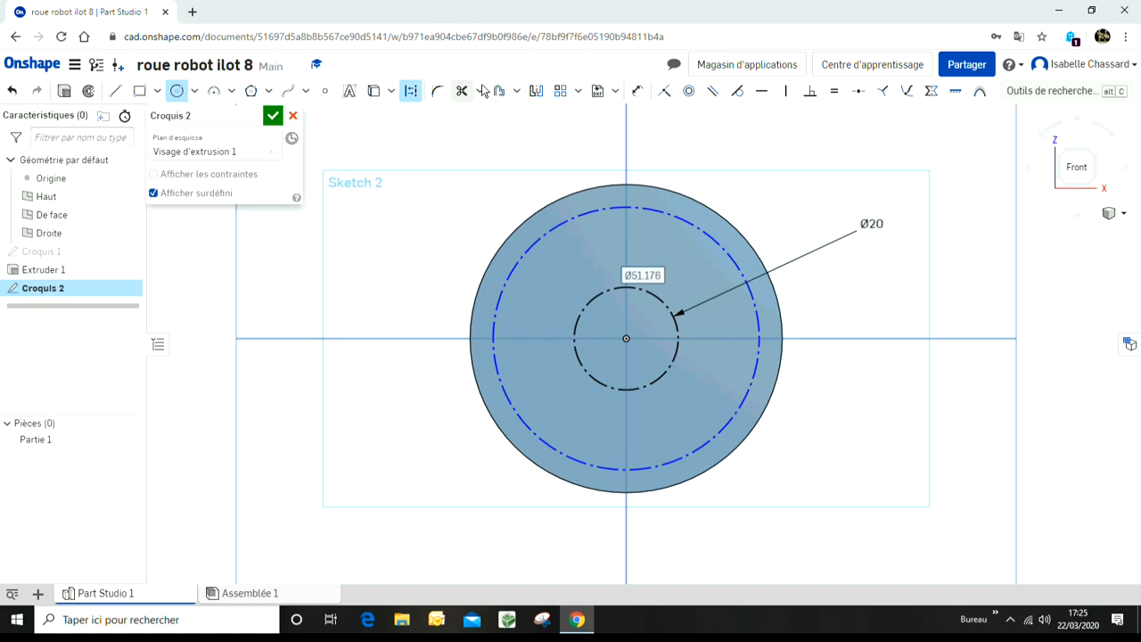
# Step: Dimension the larger construction circle's diameter and set it to 50 mm
pyautogui.click(637, 90)
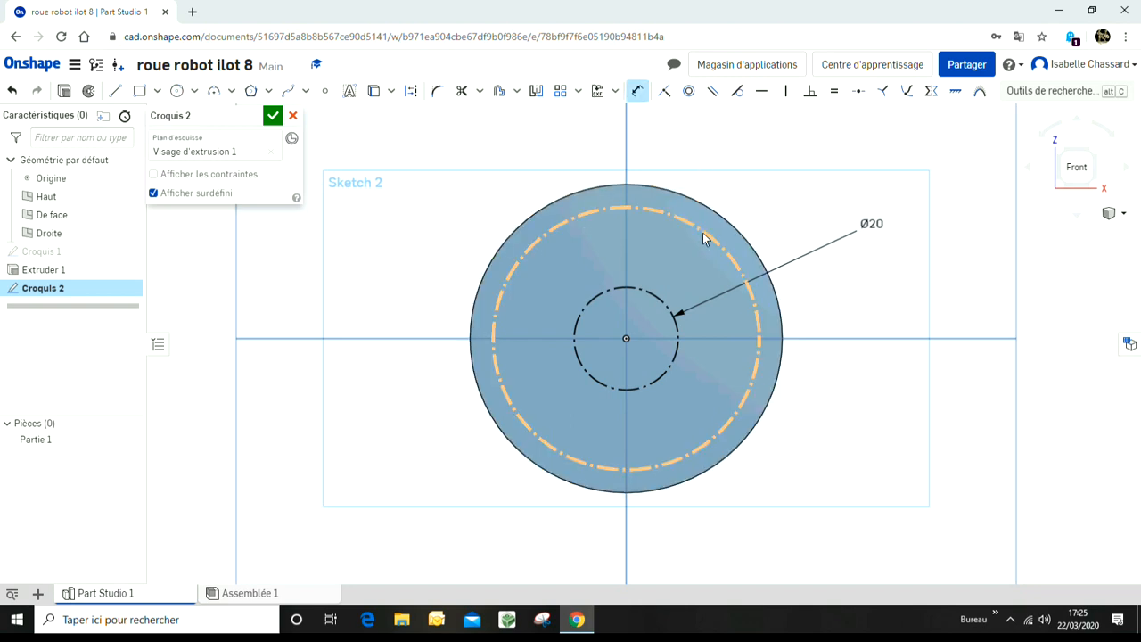
pyautogui.click(702, 234)
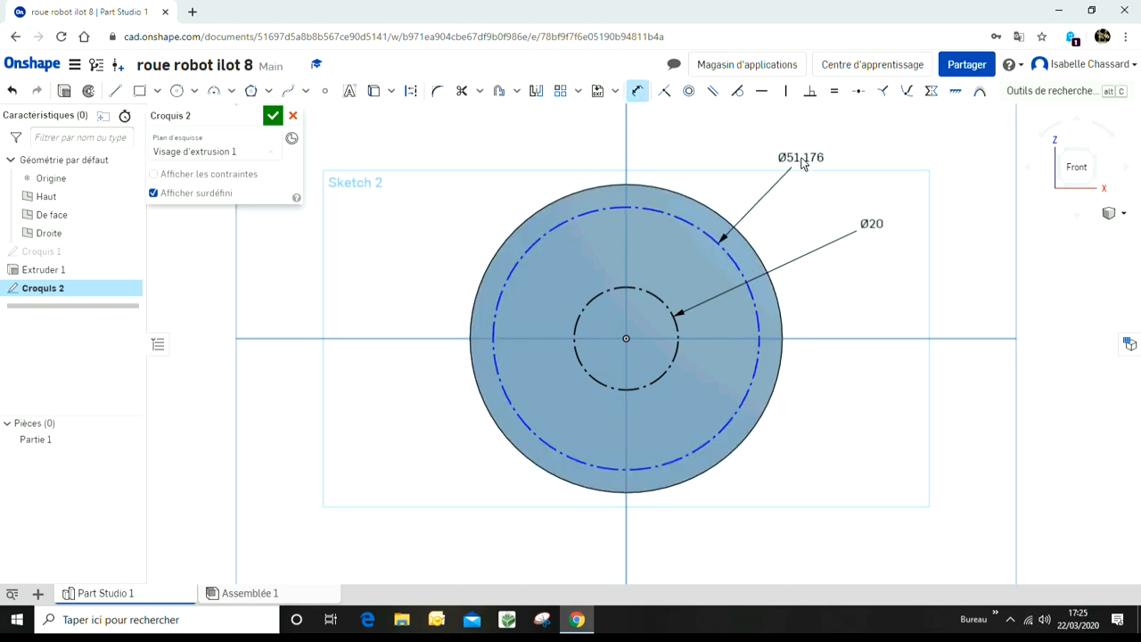
pyautogui.click(802, 158)
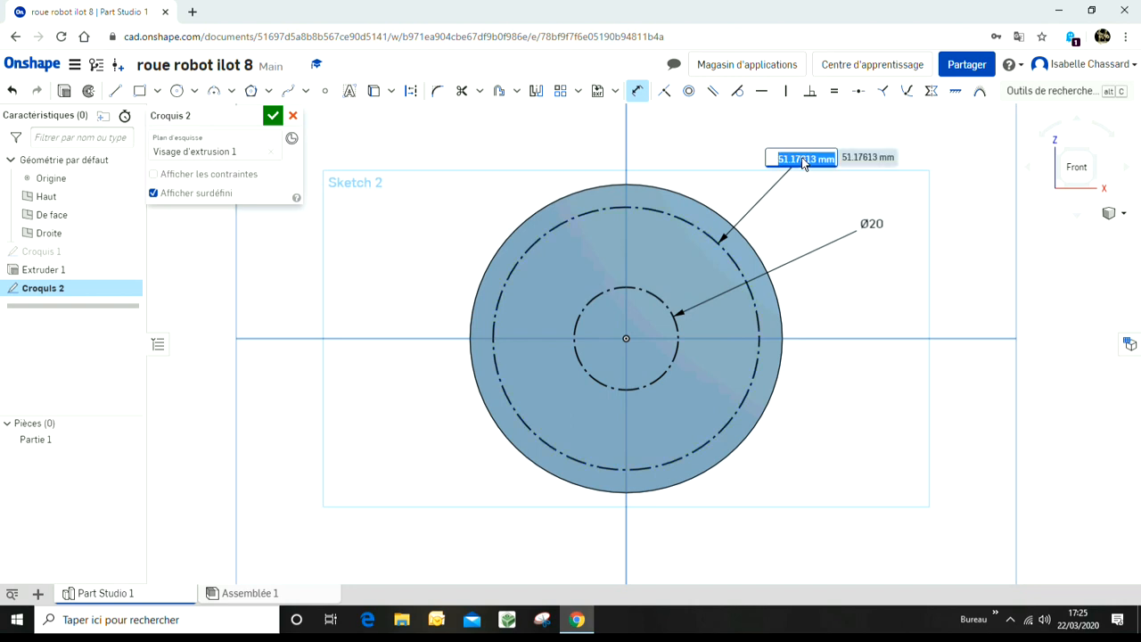
pyautogui.write('50')
pyautogui.press('Return')
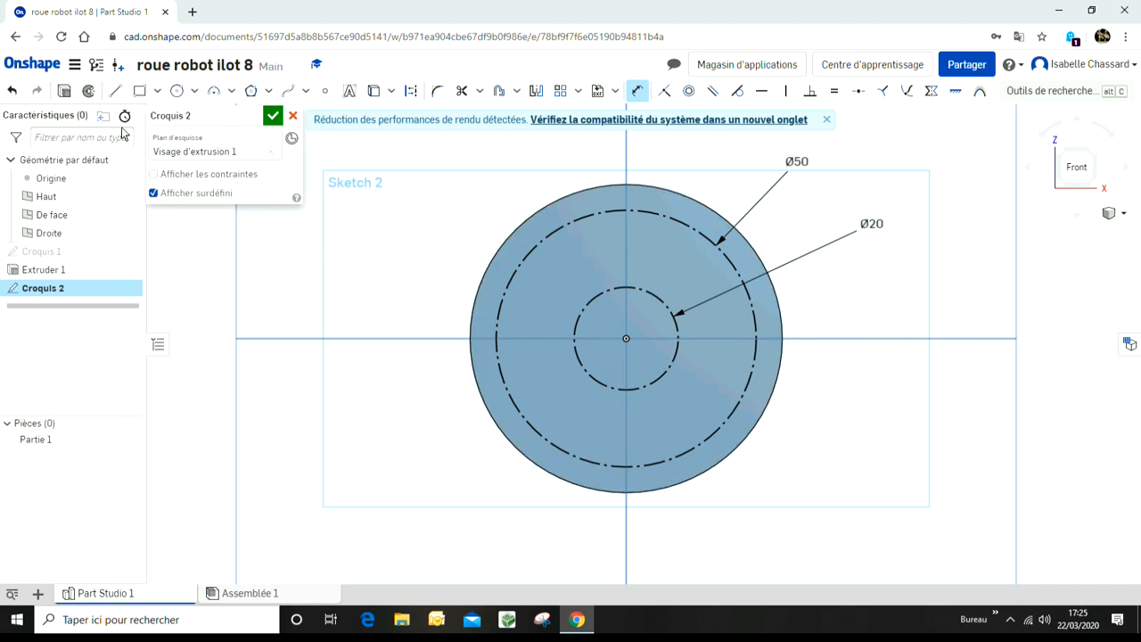
# Step: Draw two arcs forming a crescent-shaped blade between the 50 mm and 20 mm construction circles
pyautogui.click(215, 93)
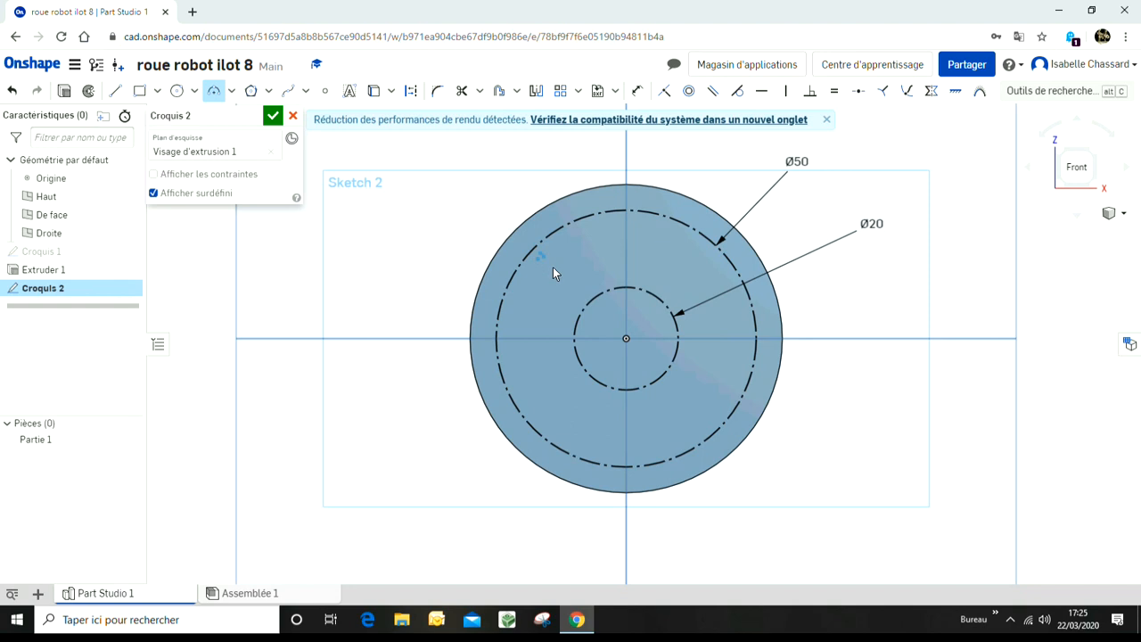
pyautogui.click(586, 301)
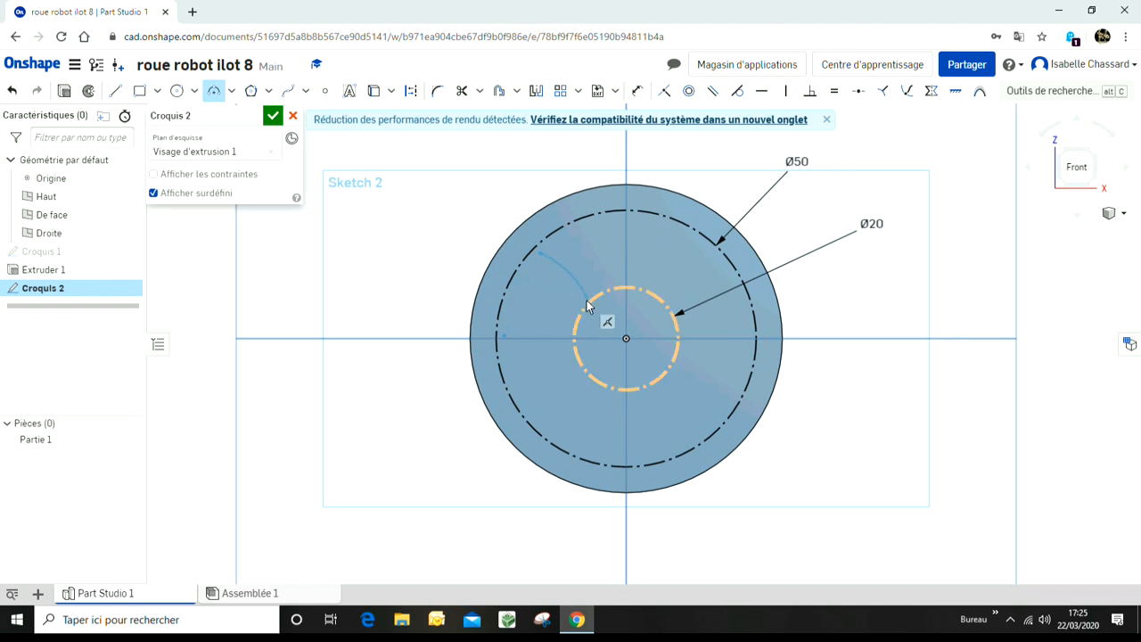
pyautogui.click(555, 298)
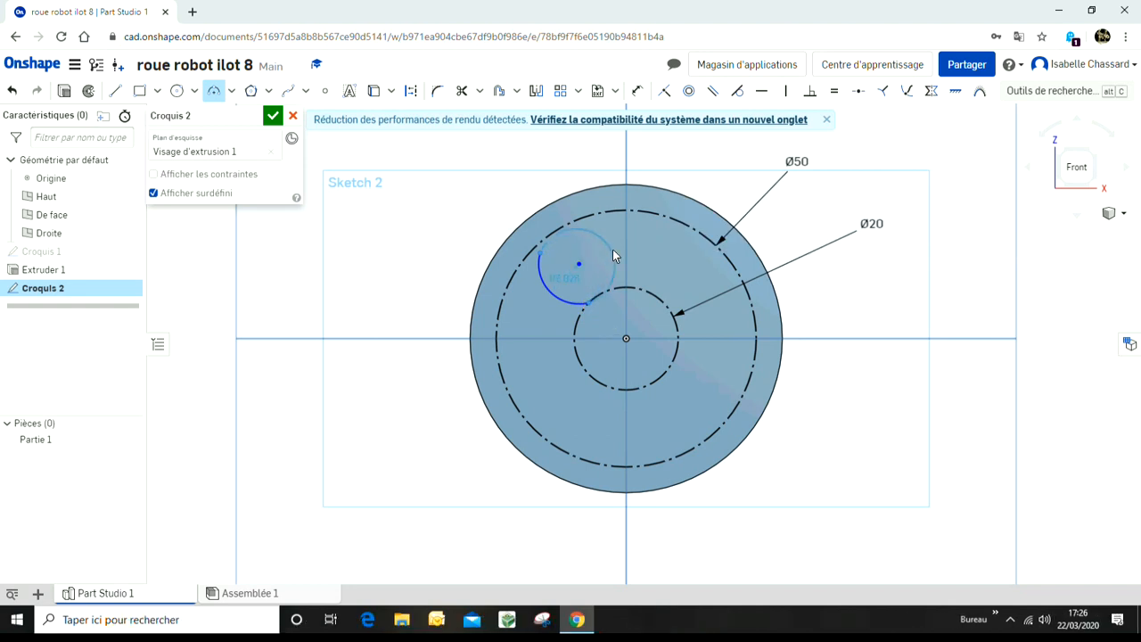
pyautogui.click(561, 286)
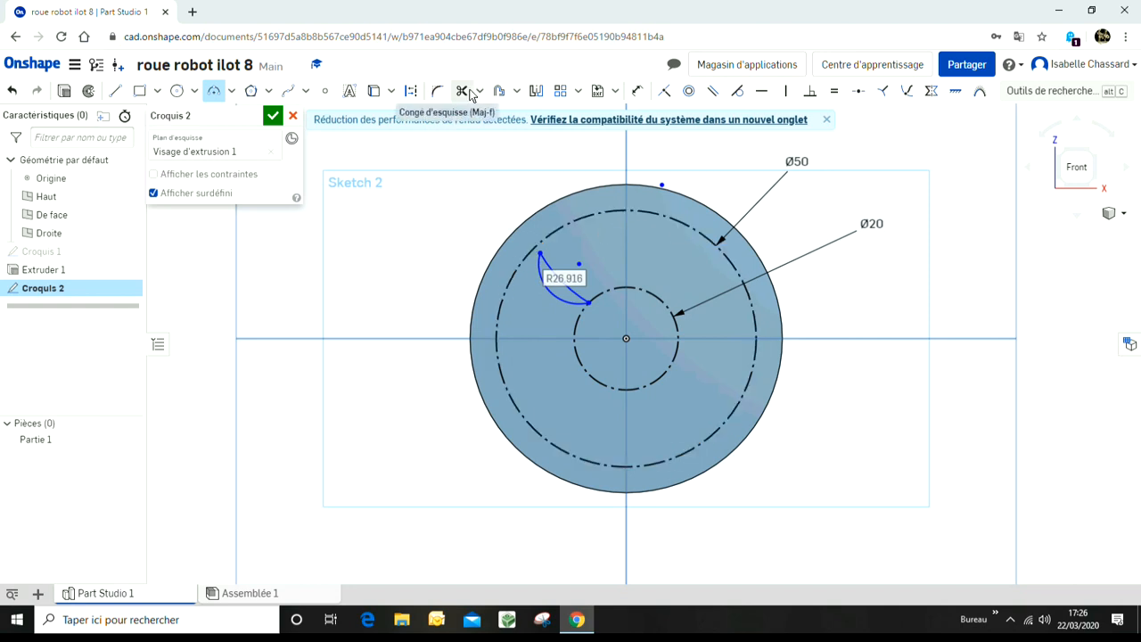
# Step: Circular-pattern the crescent's two arcs around the origin to 10 copies, then finish the sketch
pyautogui.click(577, 93)
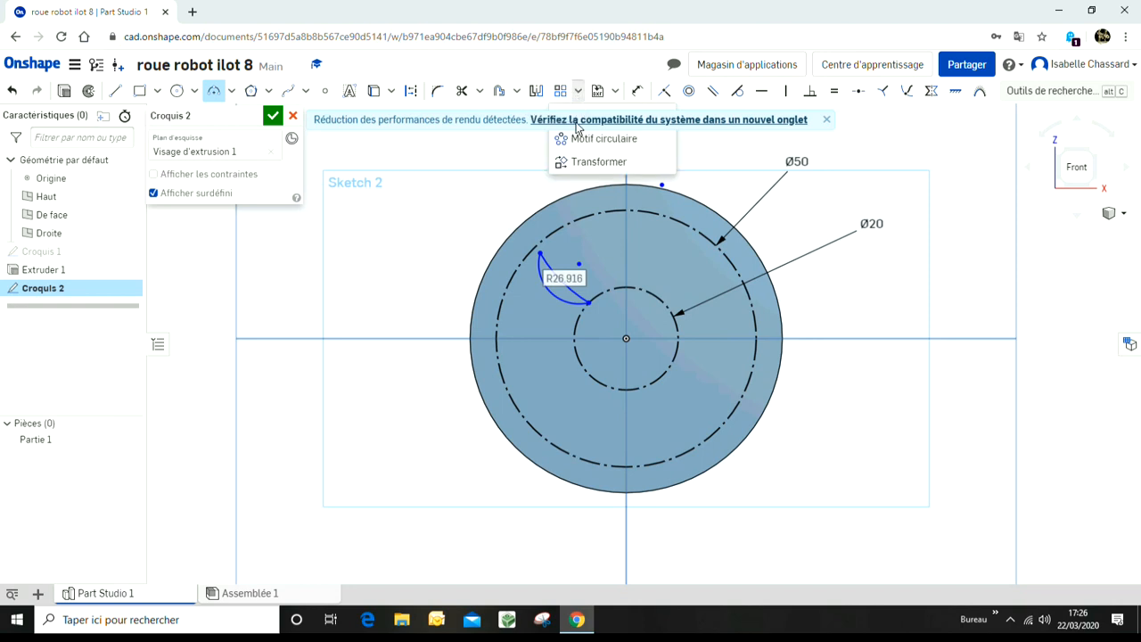
pyautogui.click(576, 141)
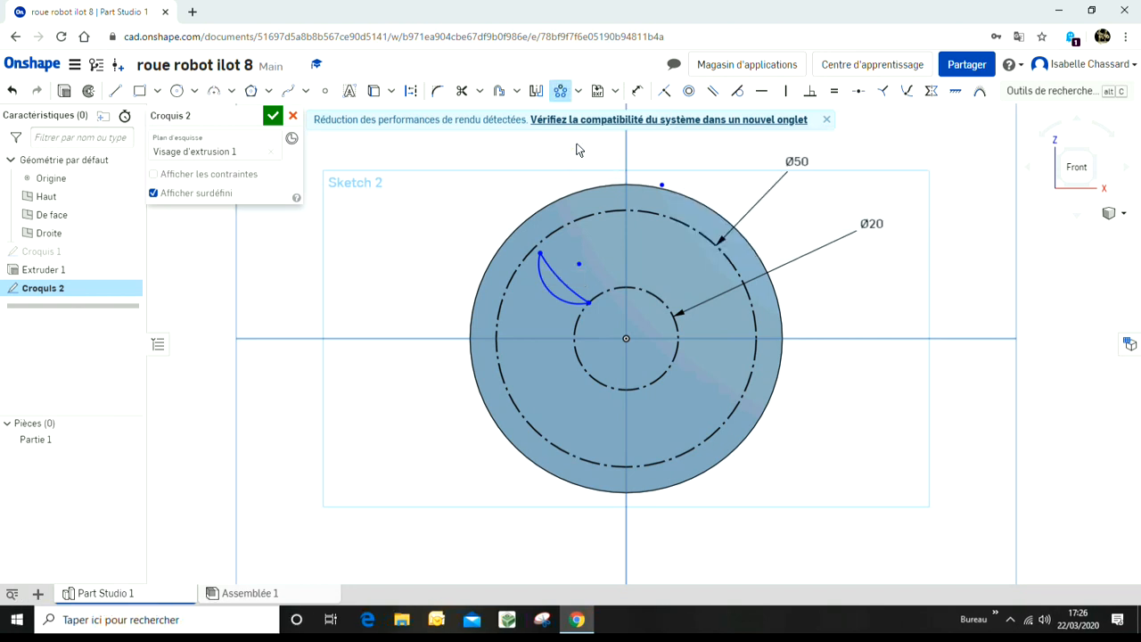
pyautogui.click(556, 287)
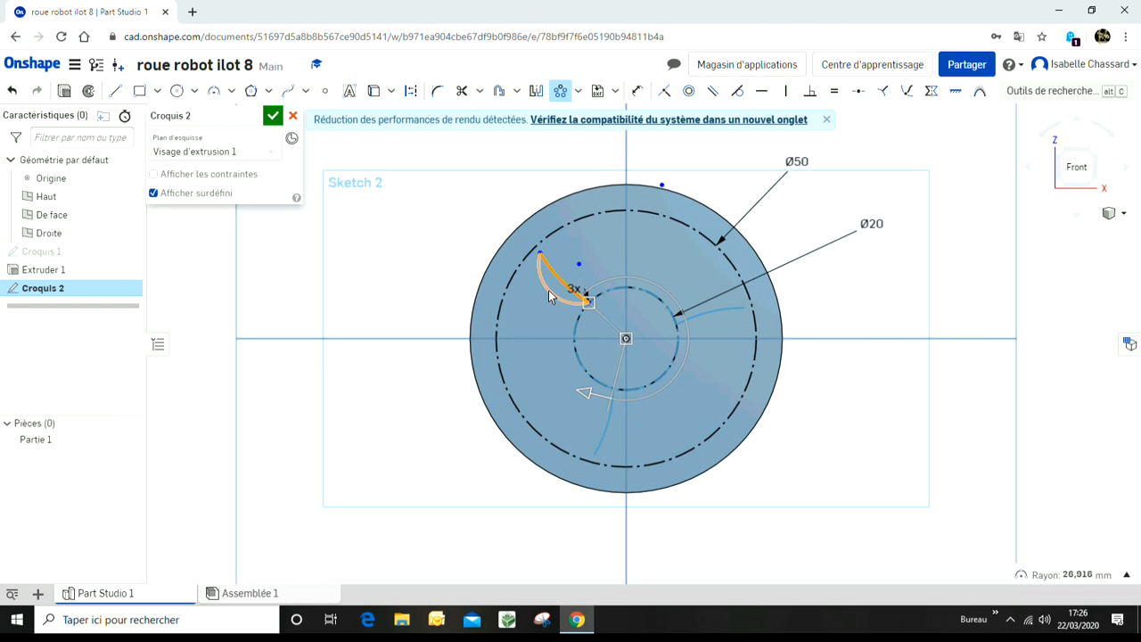
pyautogui.click(548, 291)
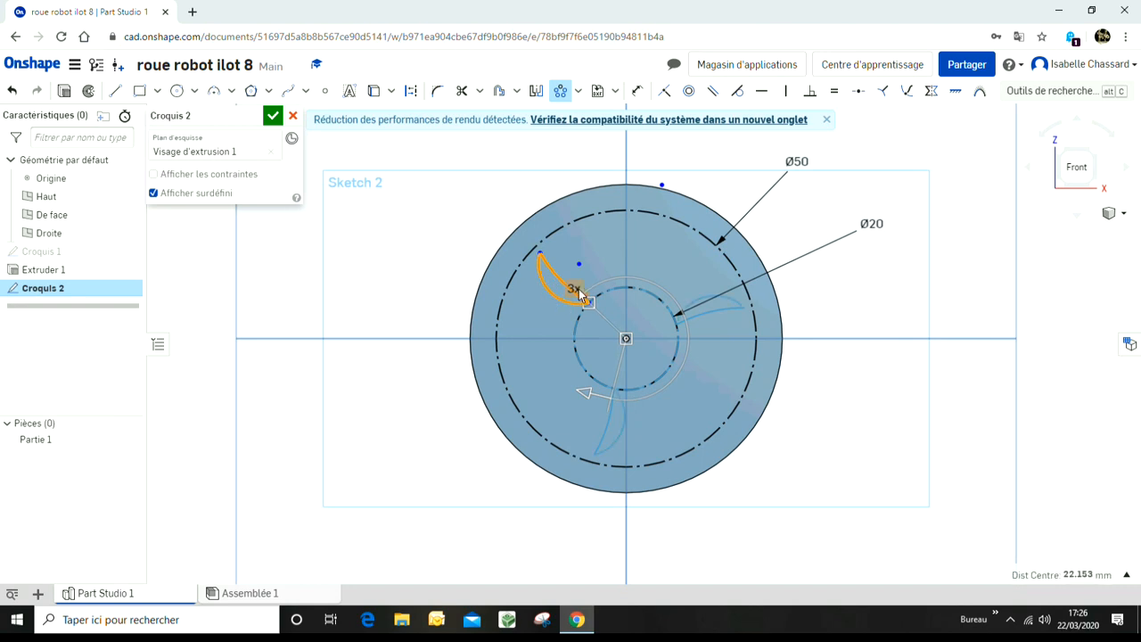
pyautogui.click(575, 290)
pyautogui.write('10')
pyautogui.press('Return')
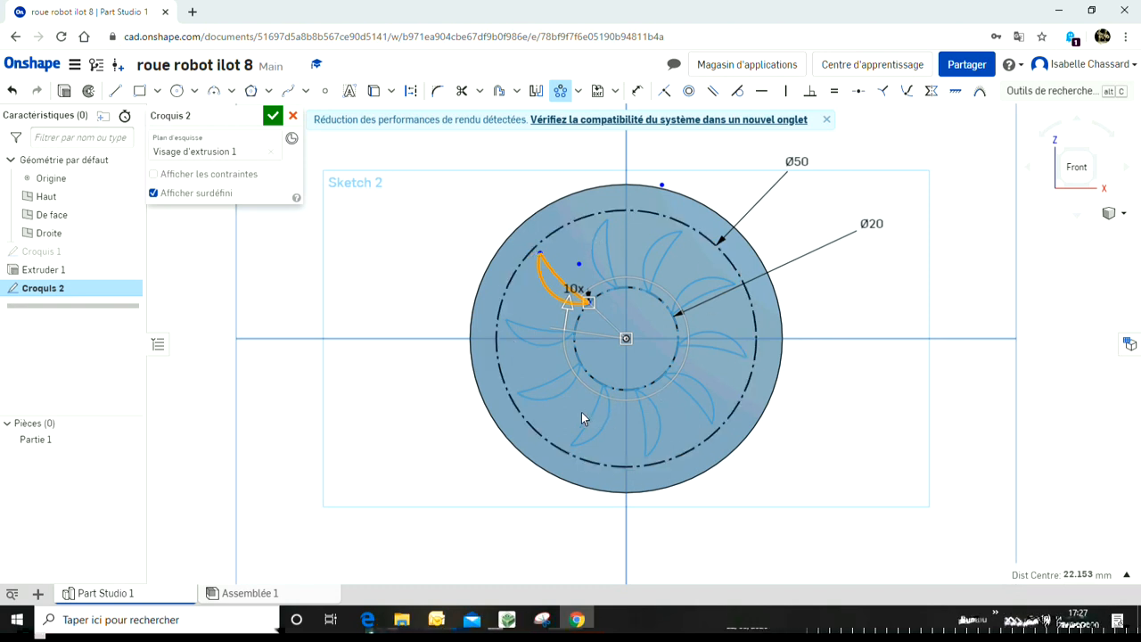
pyautogui.click(273, 116)
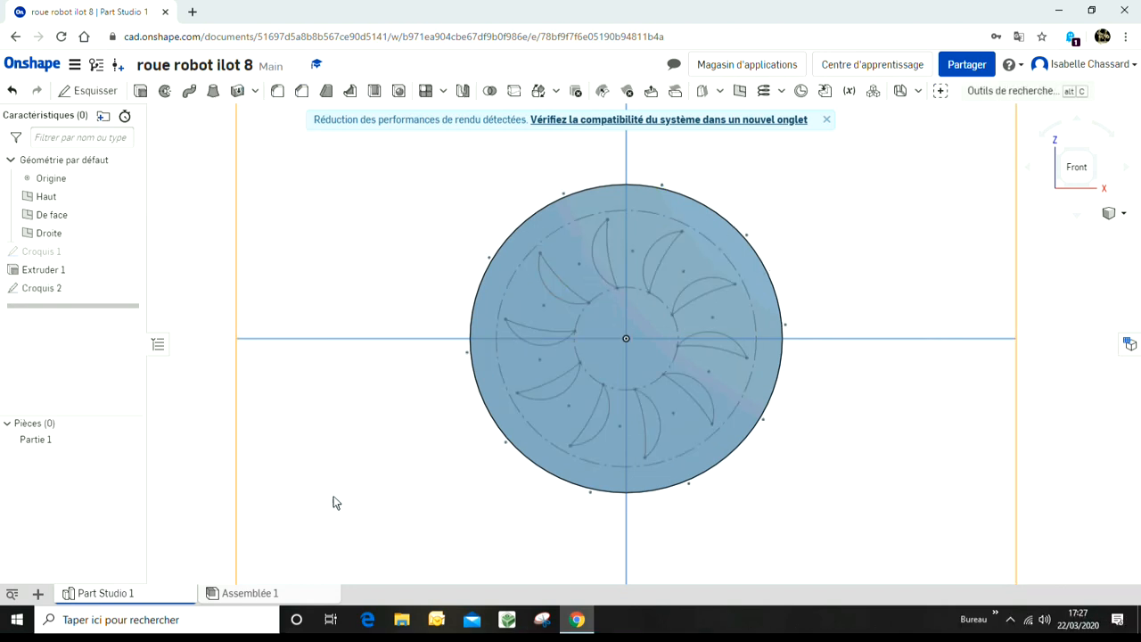
# Step: Select the ten crescent regions and extrude them as a removal 5 mm deep into the disc
pyautogui.click(554, 291)
pyautogui.click(606, 259)
pyautogui.click(651, 260)
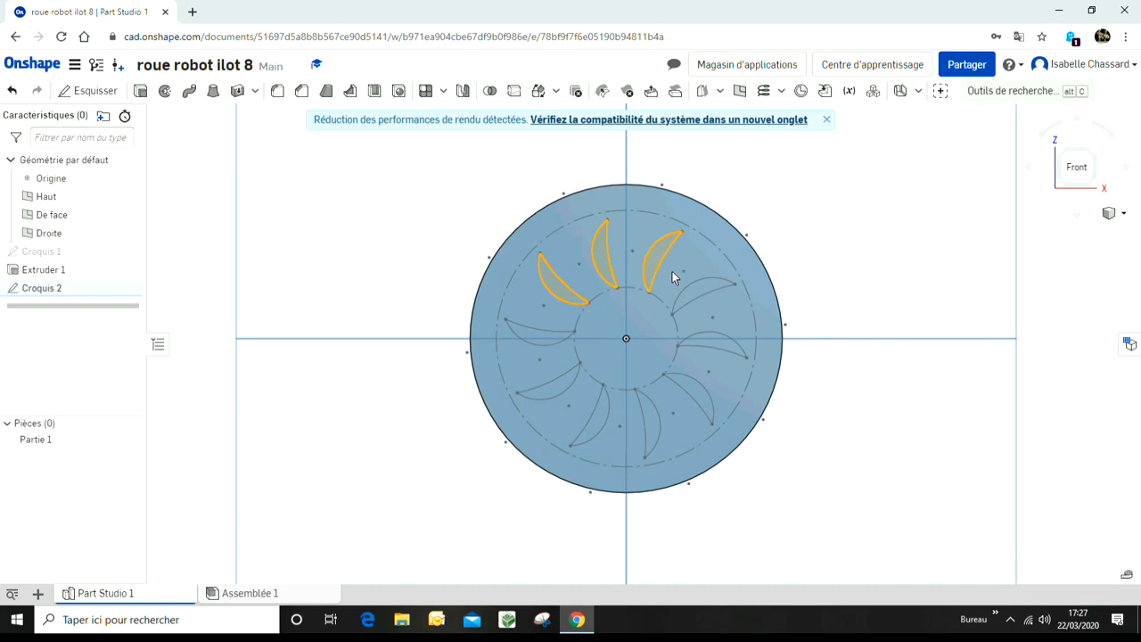
pyautogui.click(699, 296)
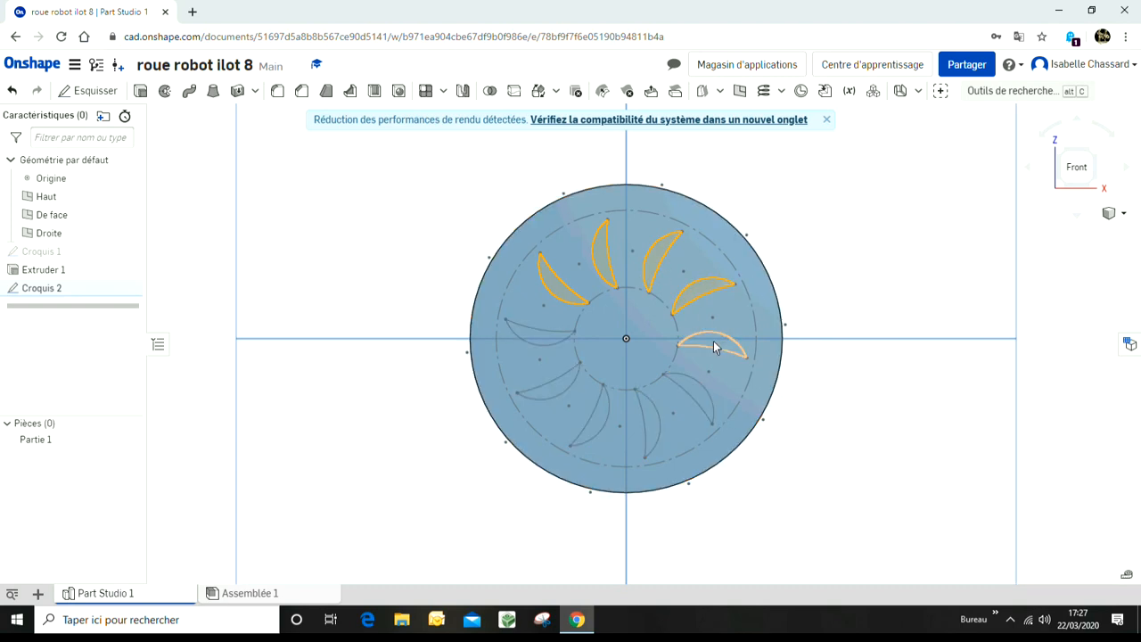
pyautogui.click(718, 338)
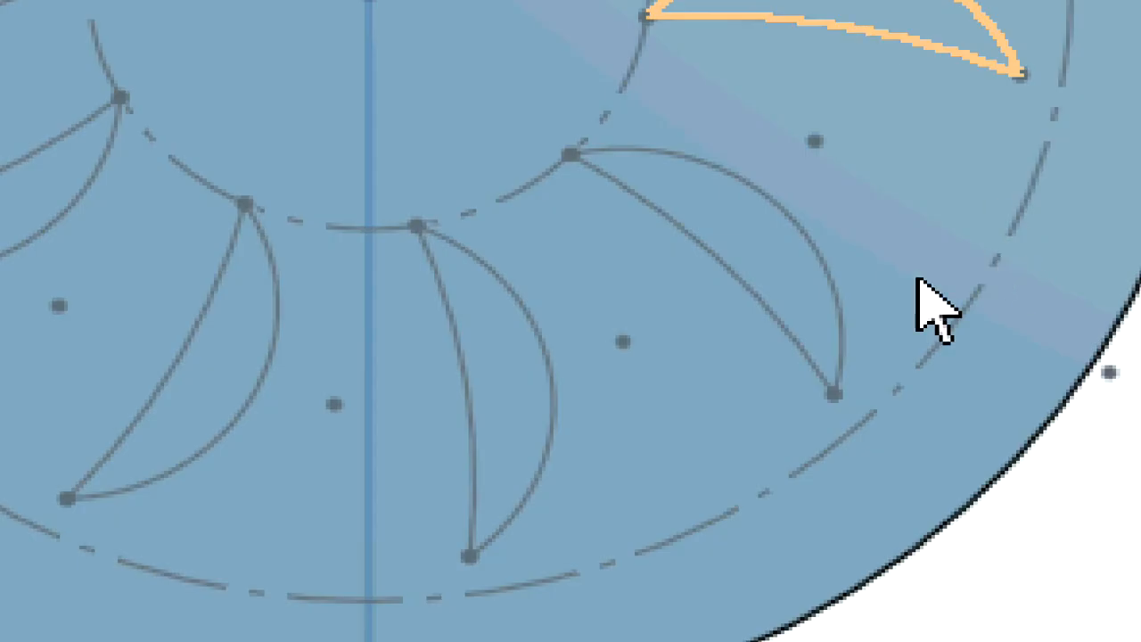
pyautogui.click(777, 259)
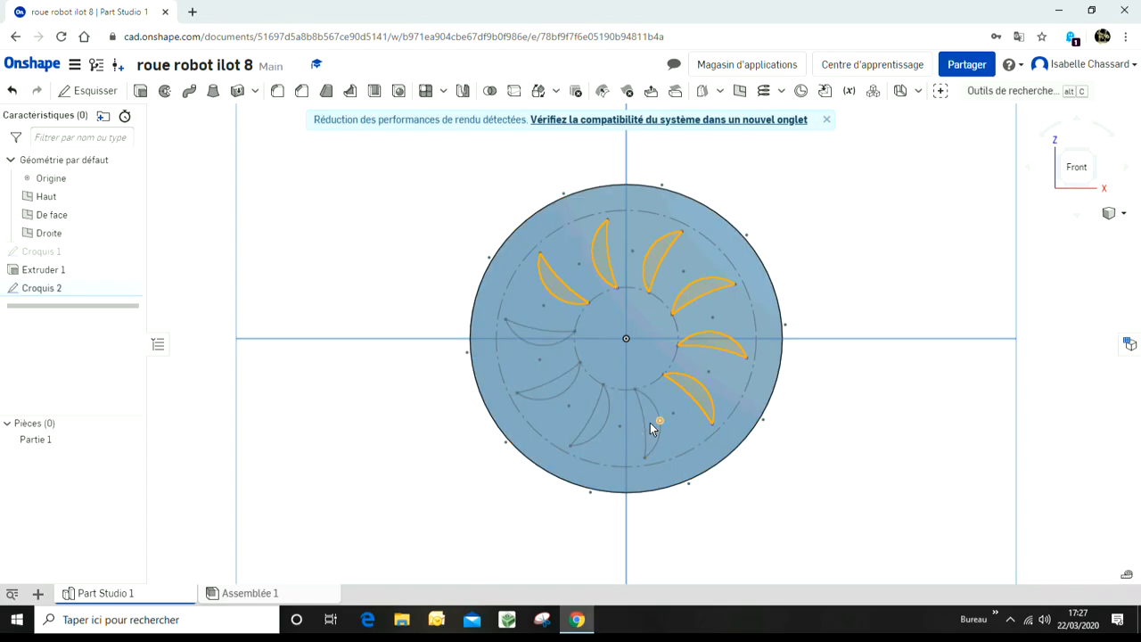
pyautogui.click(653, 426)
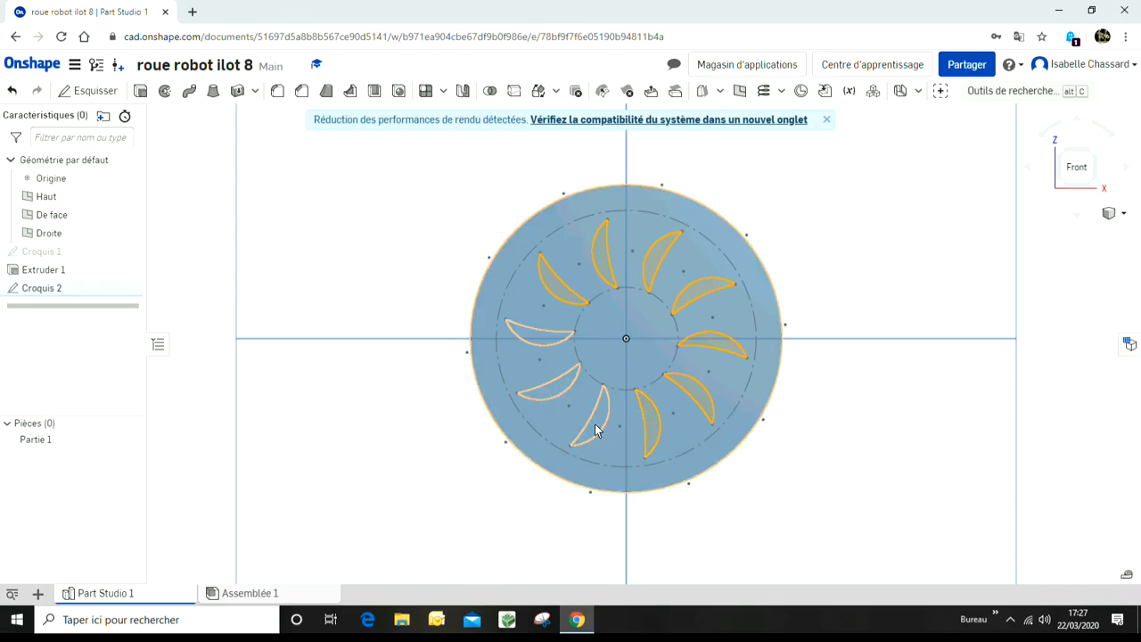
pyautogui.click(599, 427)
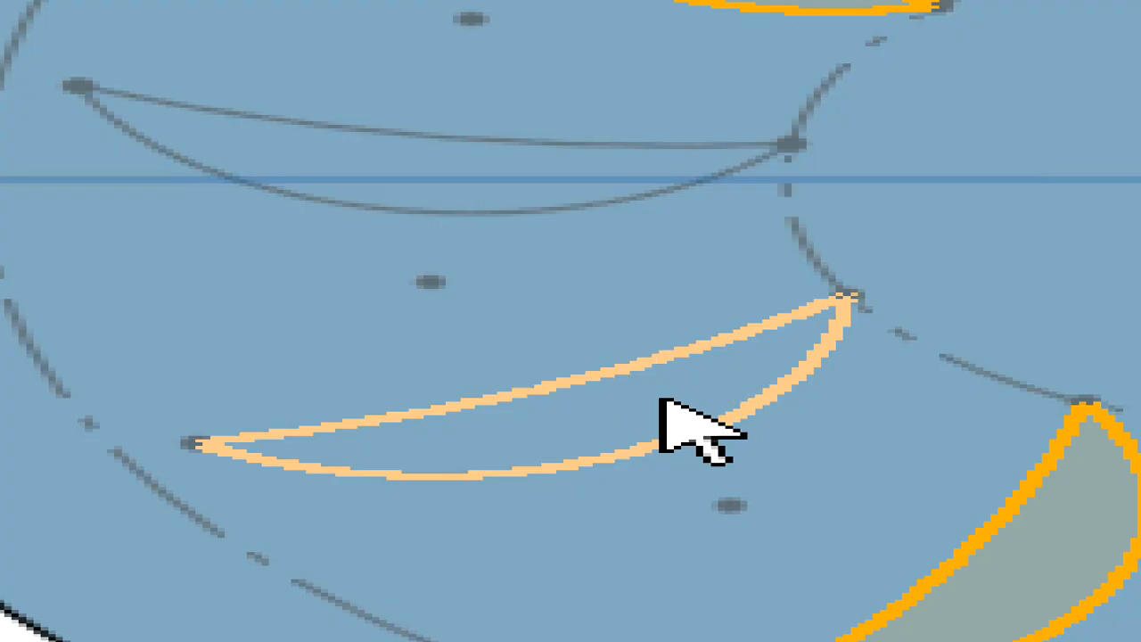
pyautogui.click(660, 399)
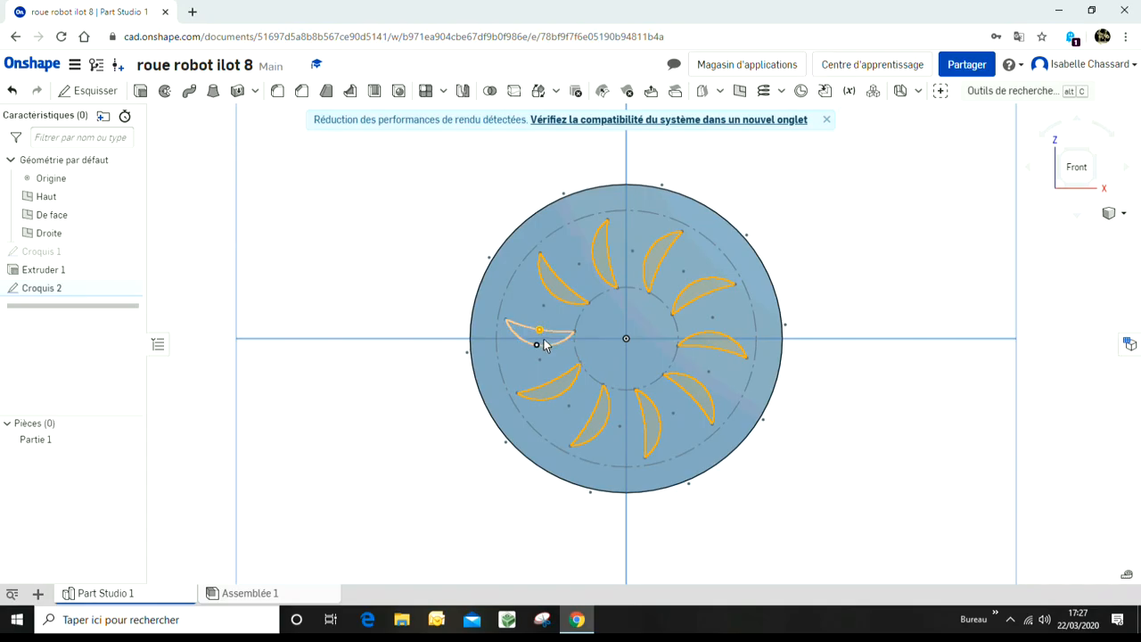
pyautogui.click(544, 346)
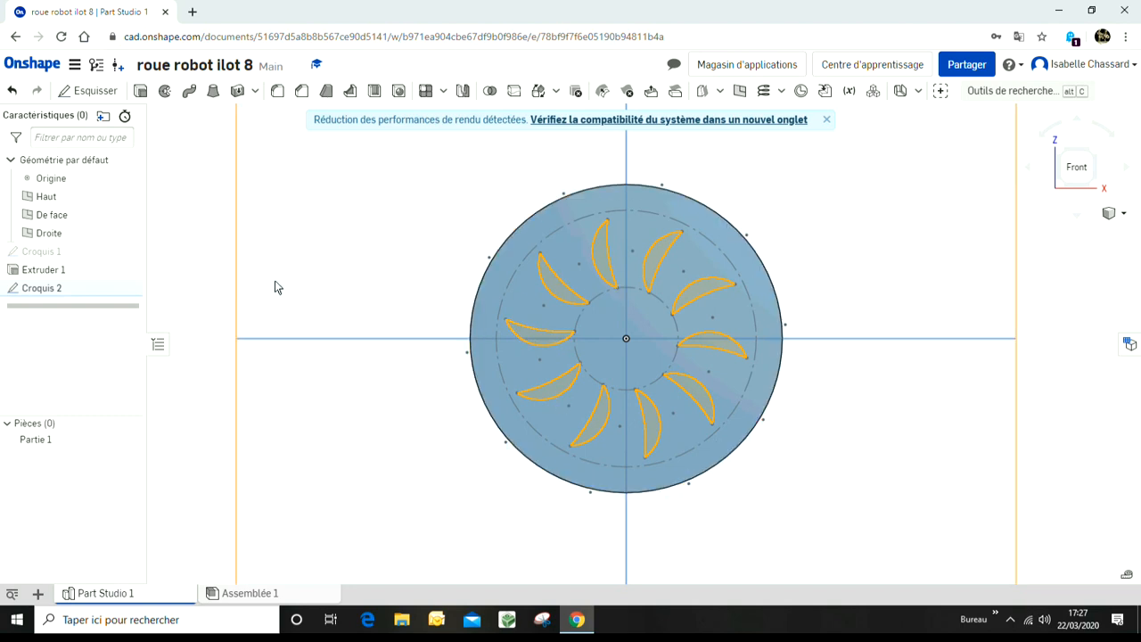
pyautogui.click(141, 91)
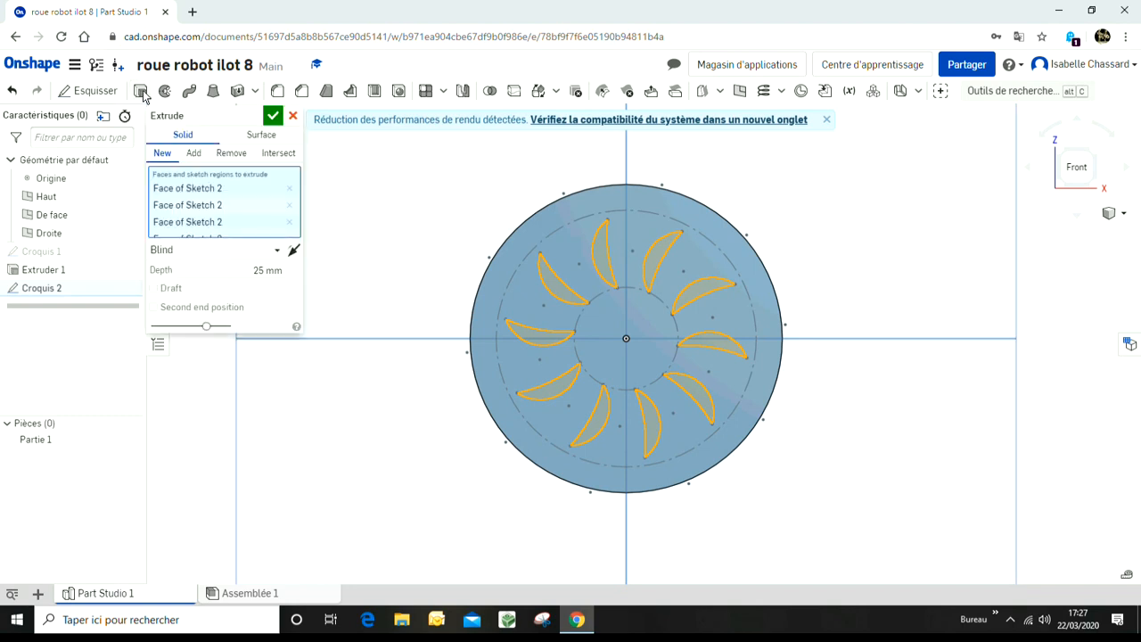
pyautogui.click(246, 154)
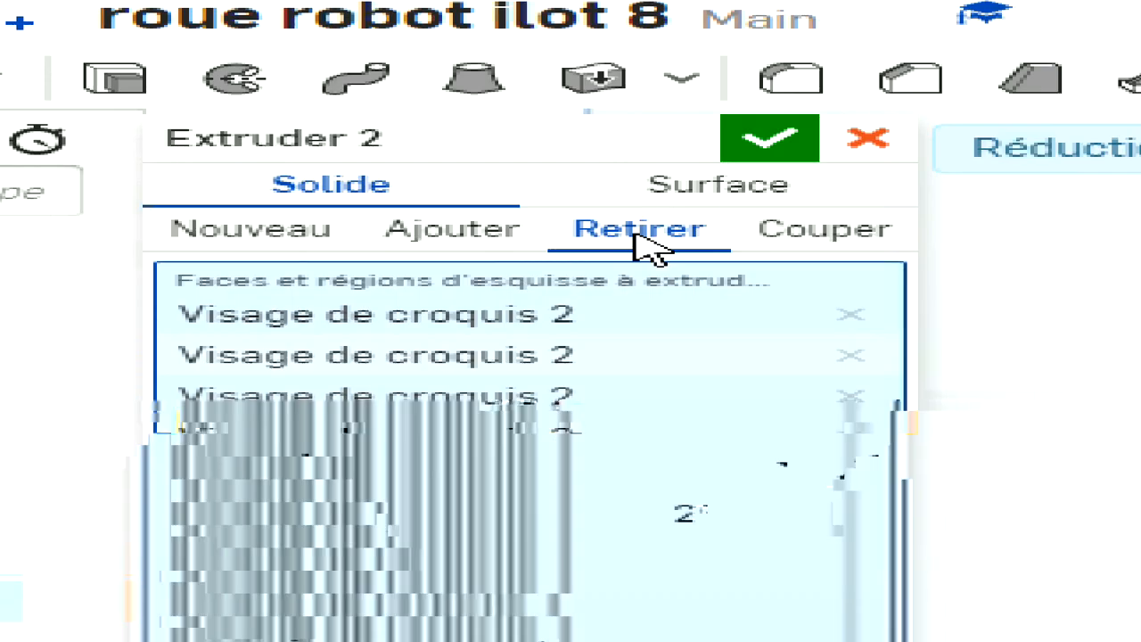
pyautogui.click(655, 538)
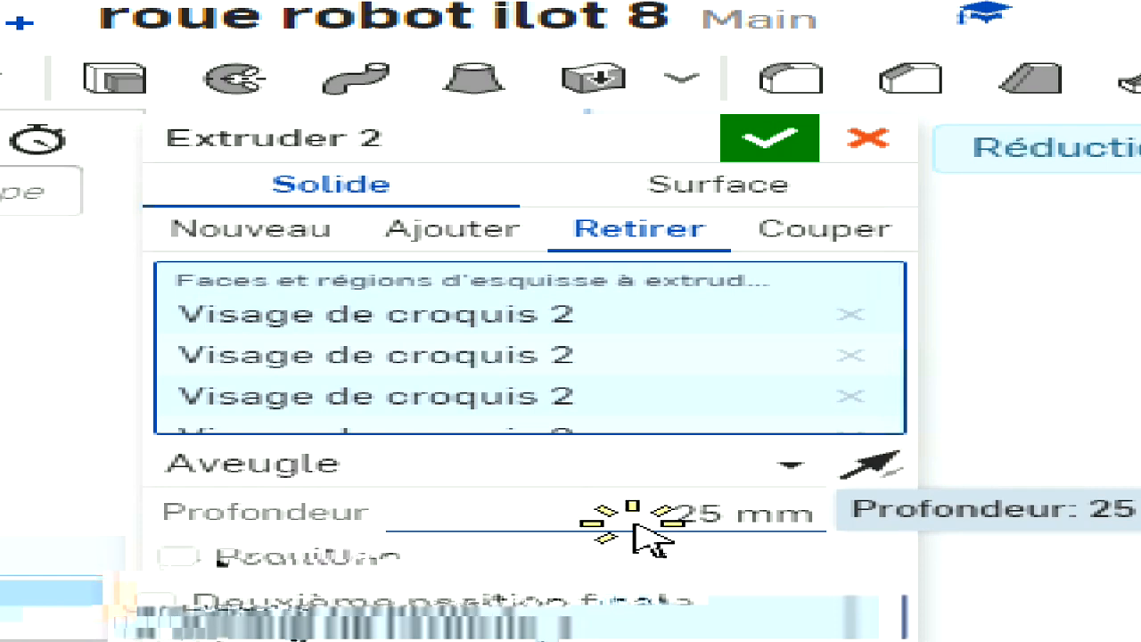
pyautogui.write('5')
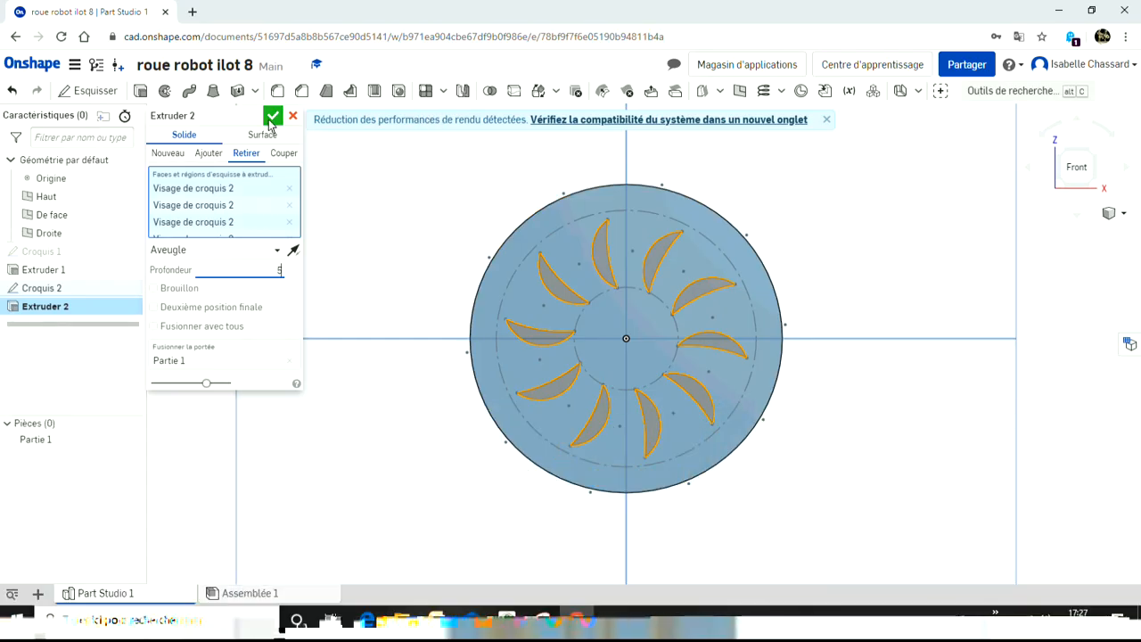
pyautogui.click(270, 119)
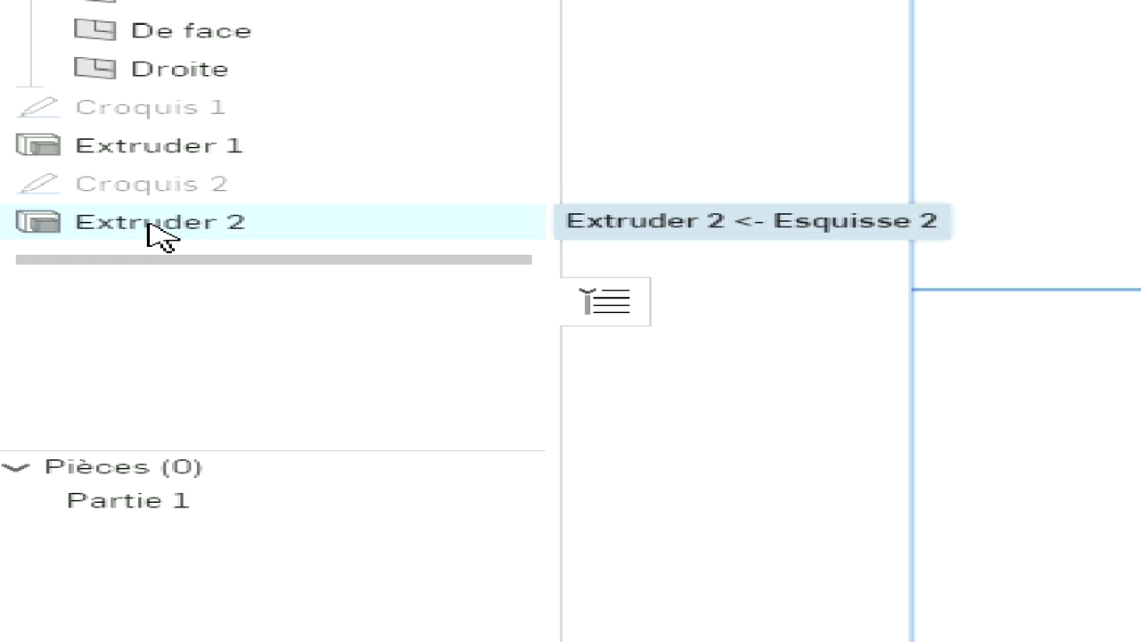
# Step: Edit the crescent cut extrusion and change its depth to 4 mm
pyautogui.rightClick(149, 228)
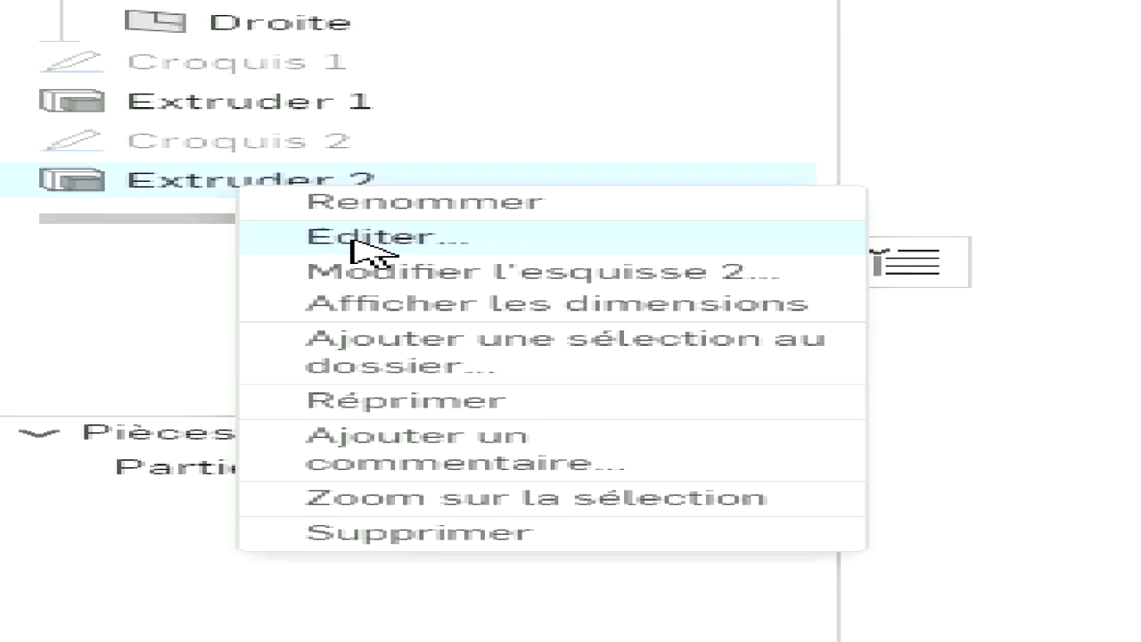
pyautogui.click(64, 333)
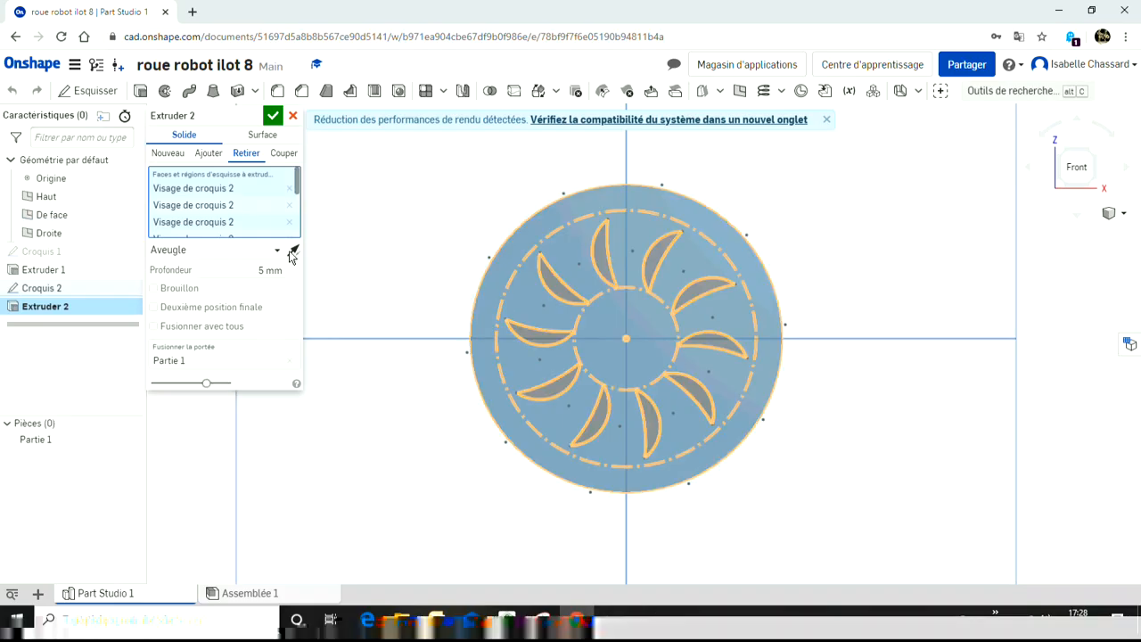
pyautogui.click(261, 270)
pyautogui.press('BackSpace')
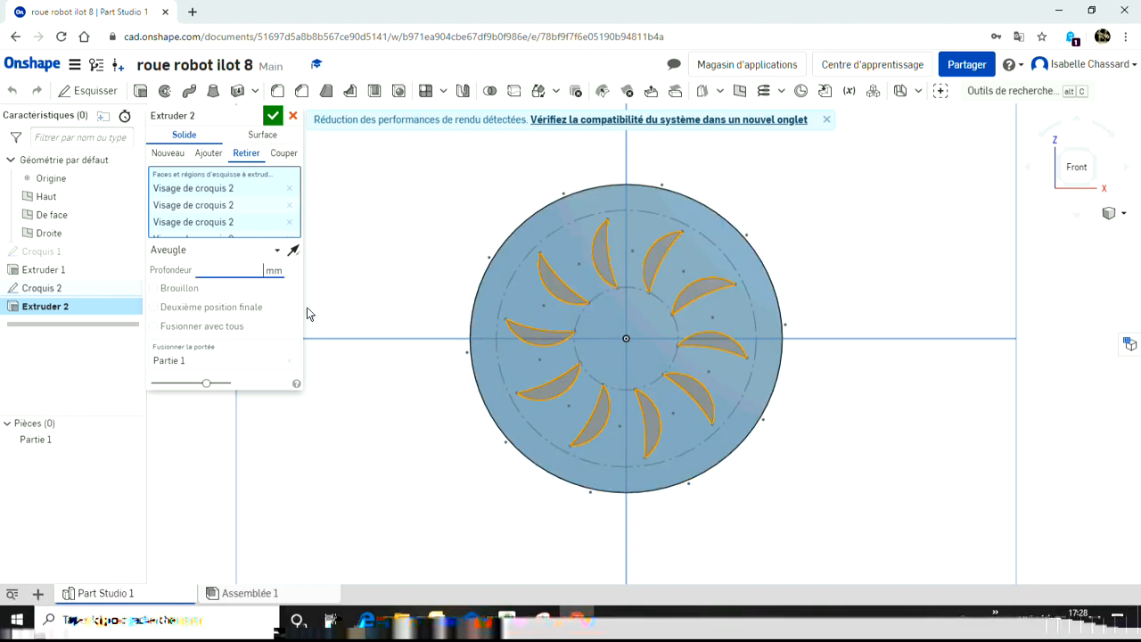
pyautogui.write('4')
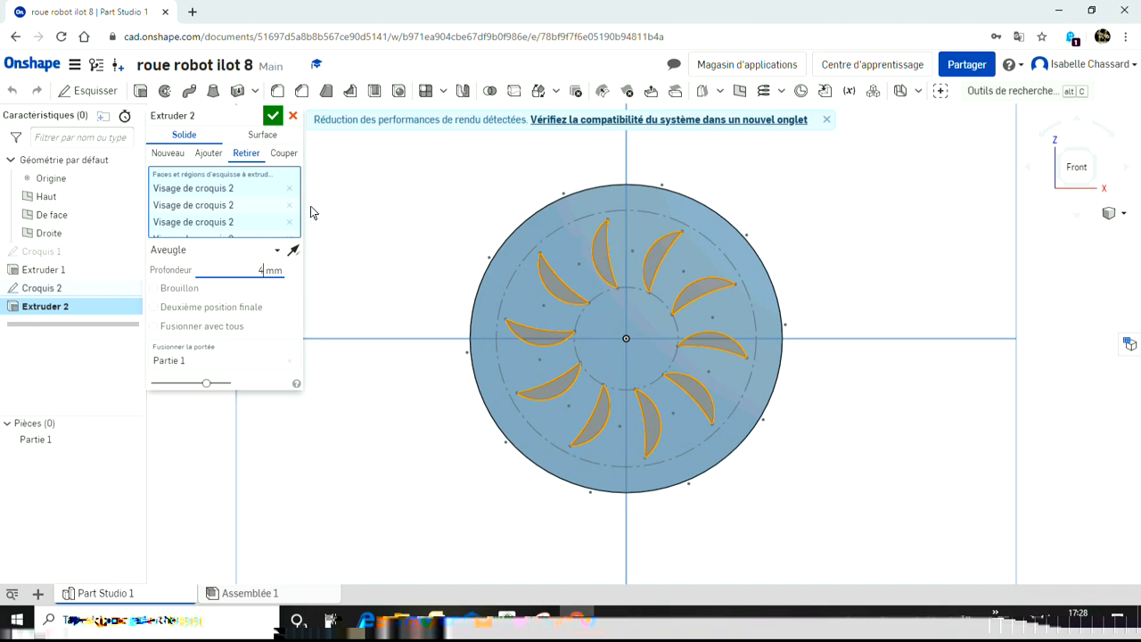
pyautogui.click(273, 115)
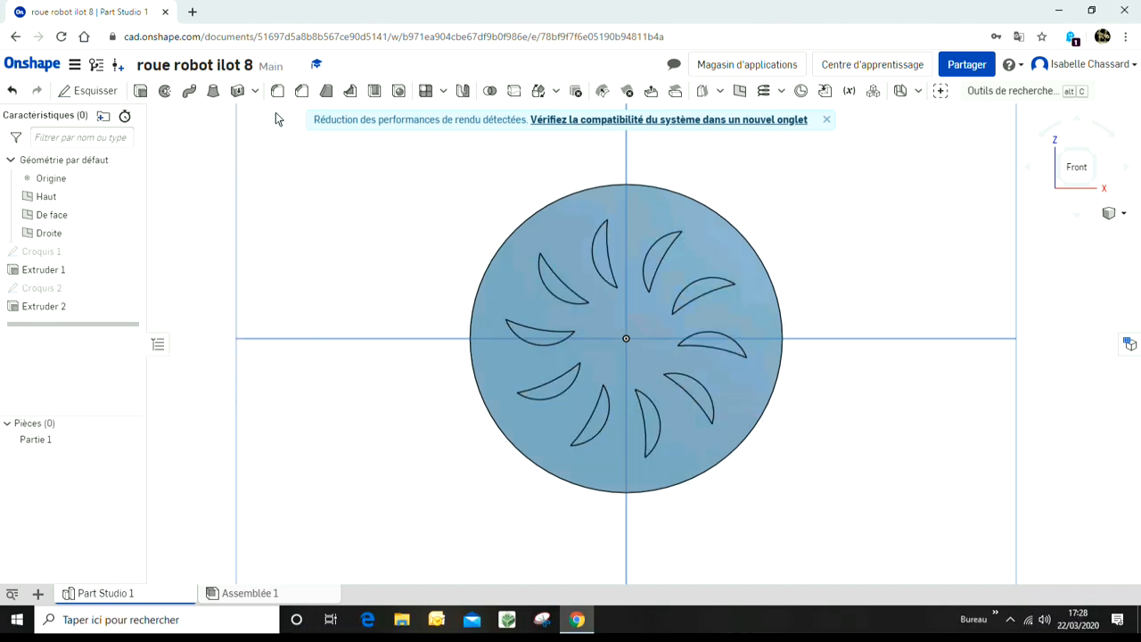
# Step: Reopen Sketch 2 for editing
pyautogui.press('Up')
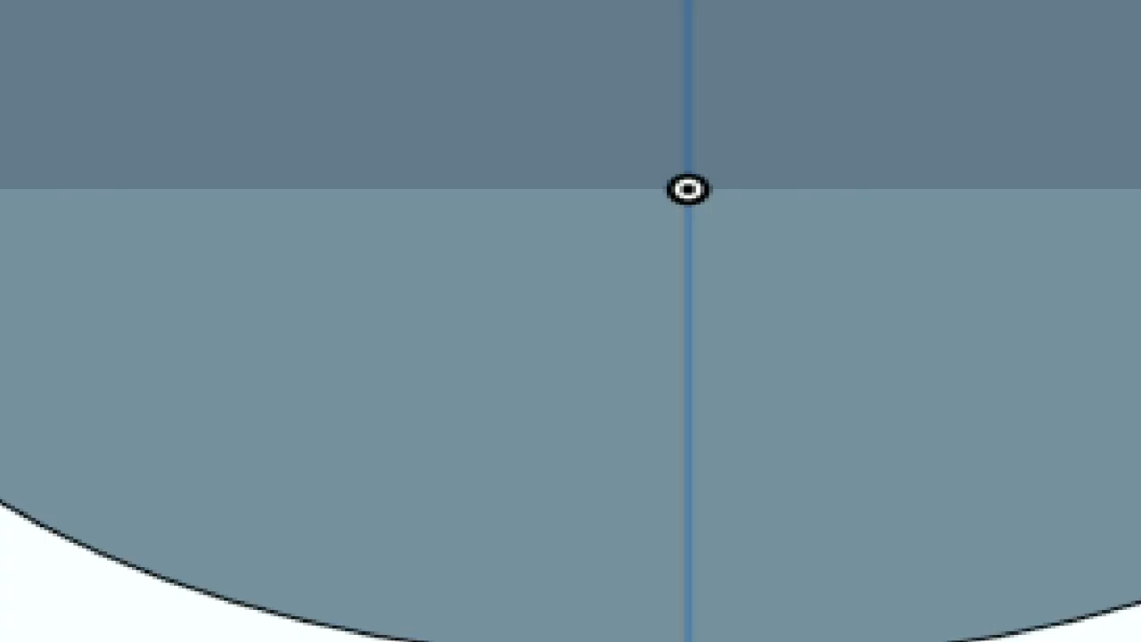
pyautogui.press('Down')
pyautogui.press('Down')
pyautogui.press('Down')
pyautogui.press('Down')
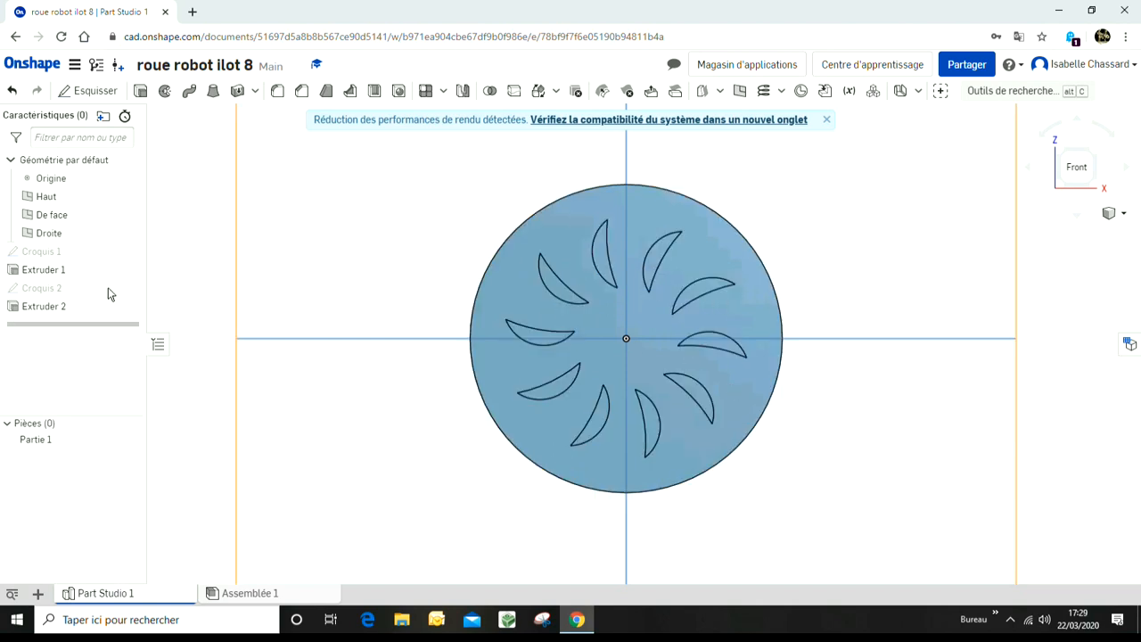
pyautogui.rightClick(41, 287)
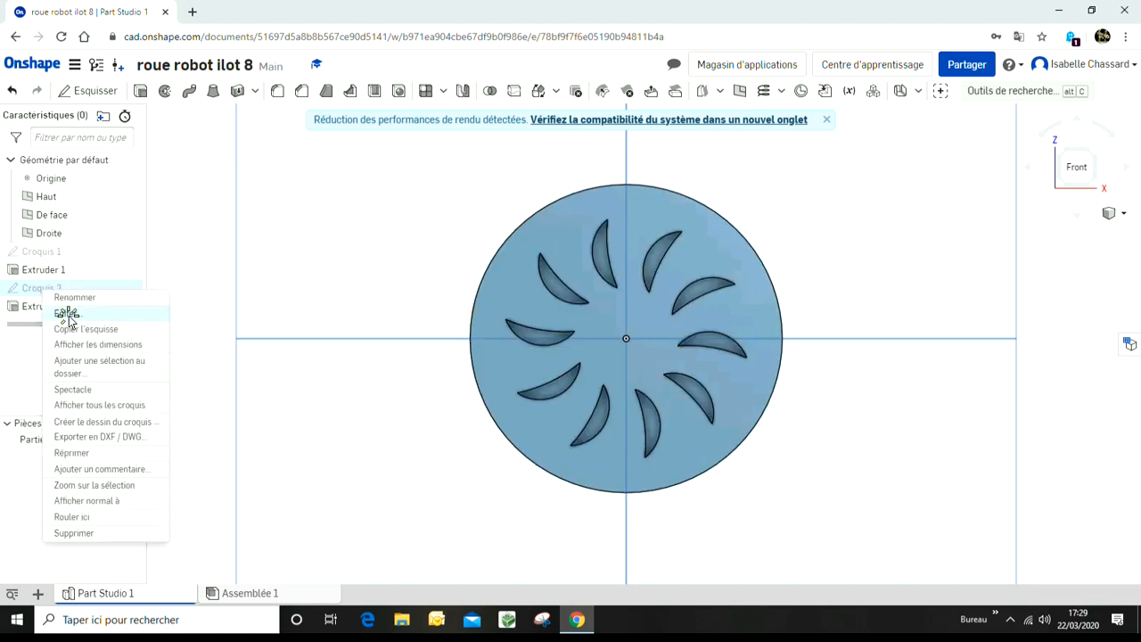
pyautogui.click(67, 313)
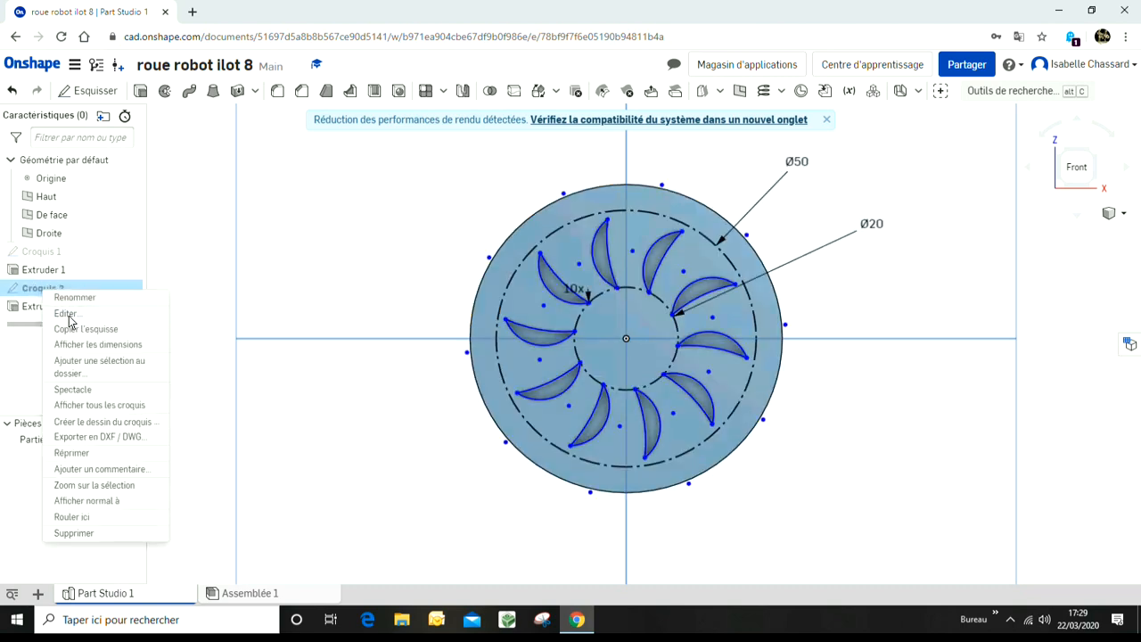
# Step: Change the crescent circular pattern to 8 copies and finish the sketch
pyautogui.doubleClick(583, 298)
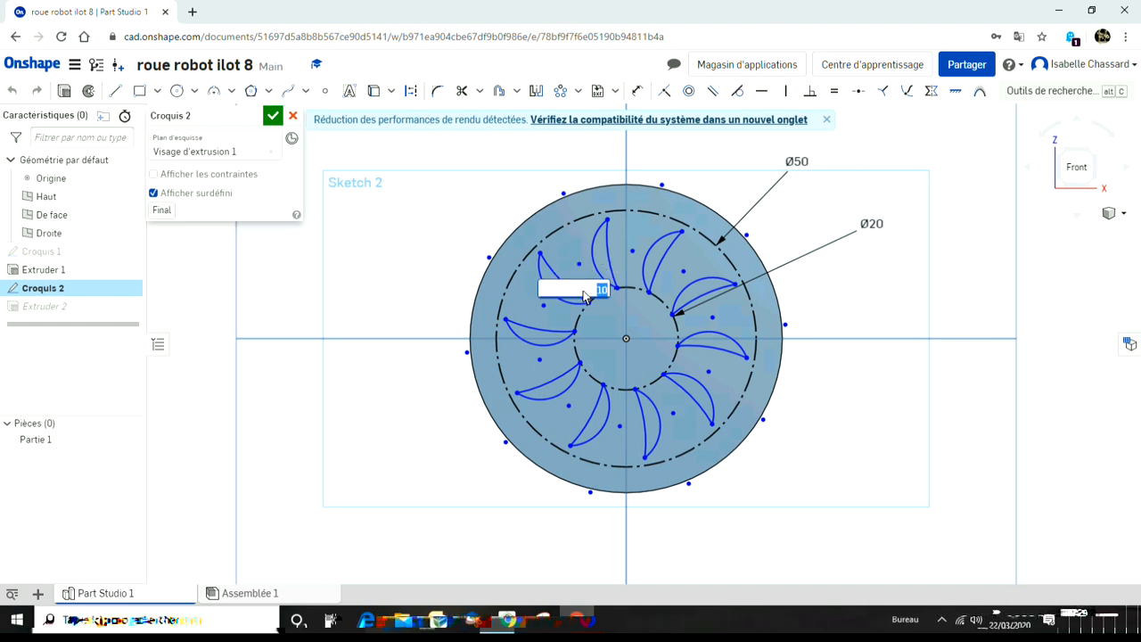
pyautogui.write('8')
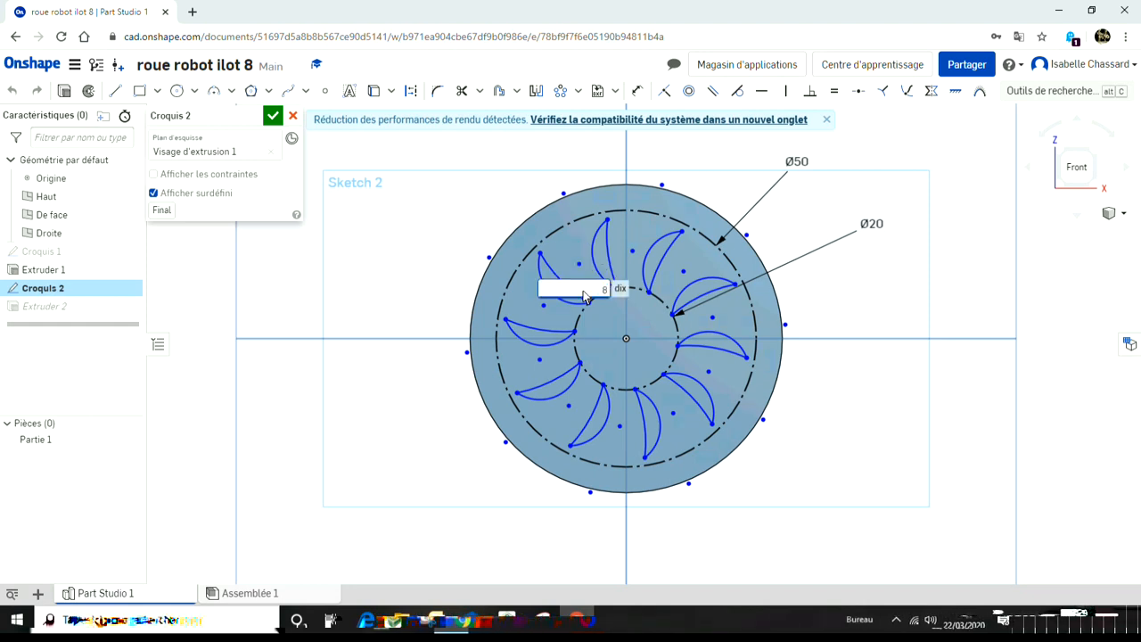
pyautogui.press('Return')
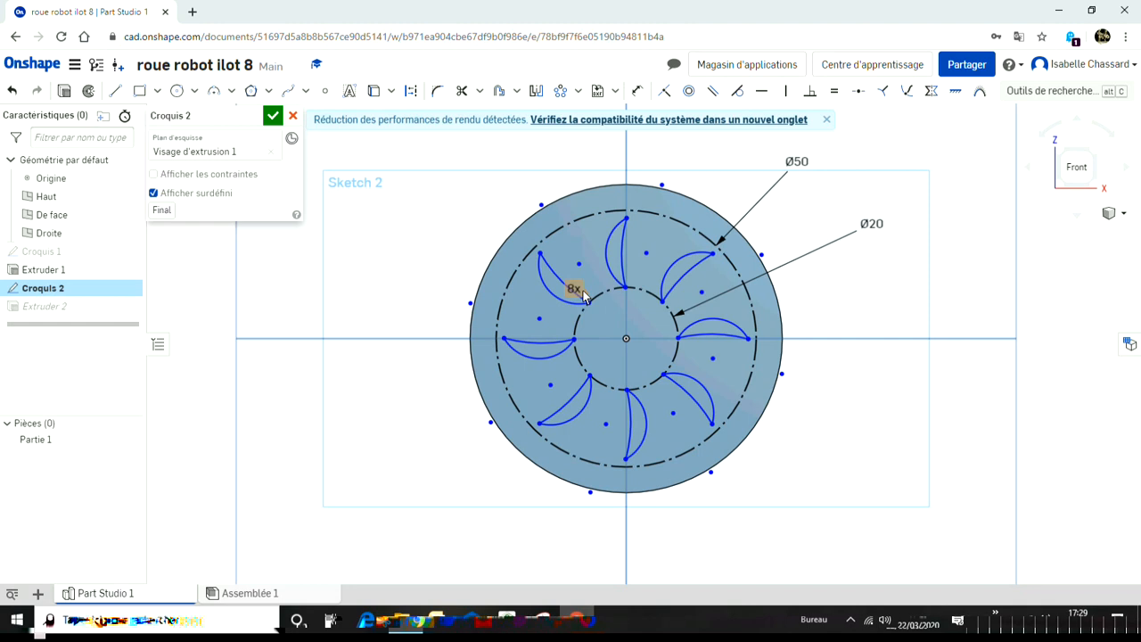
pyautogui.click(274, 116)
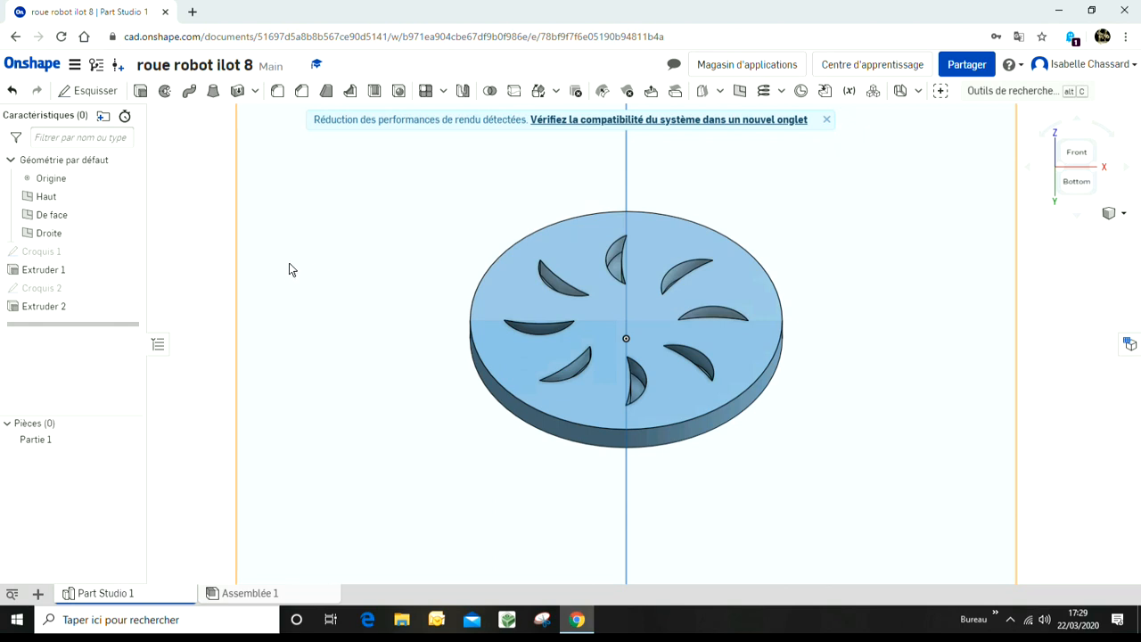
# Step: Start a new sketch on the front plane, viewing the wheel face-on
pyautogui.rightClick(34, 315)
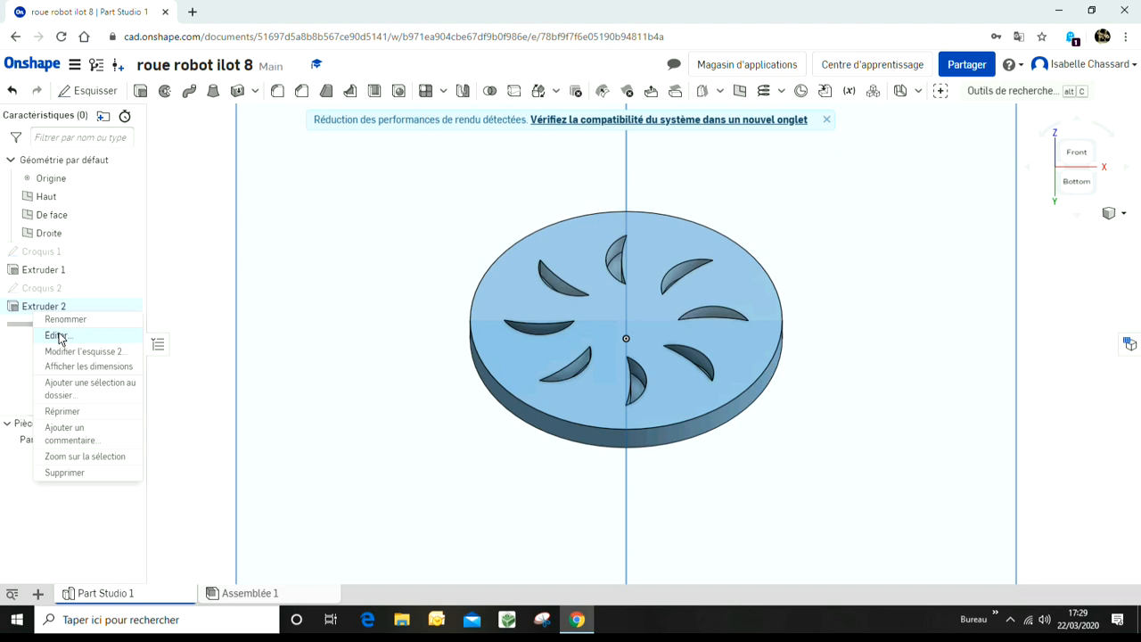
pyautogui.click(216, 252)
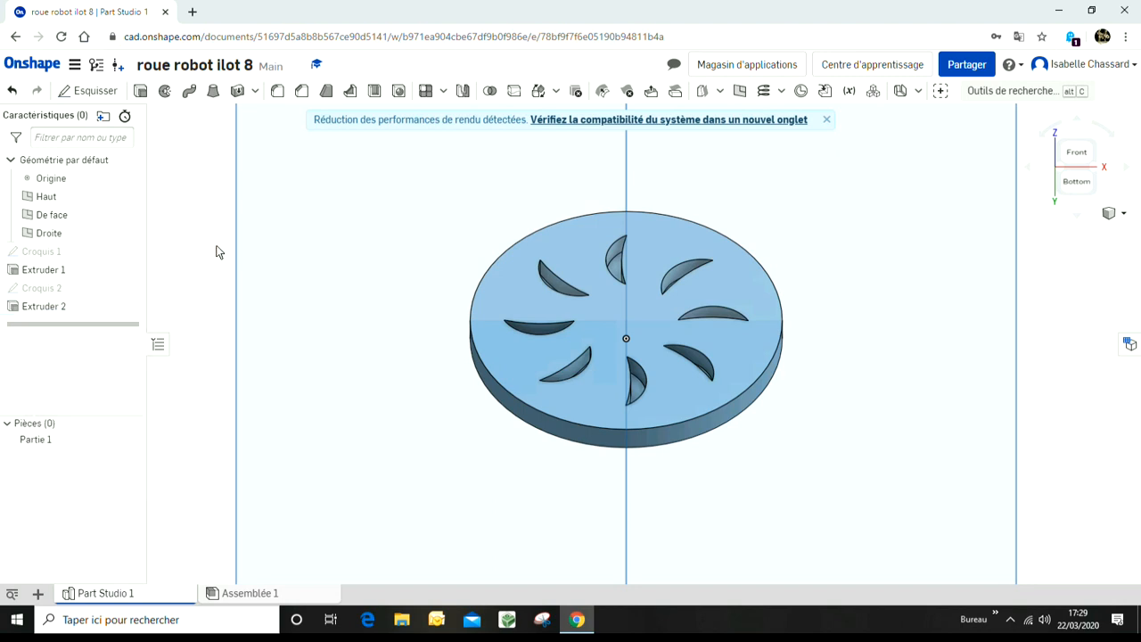
pyautogui.click(1074, 154)
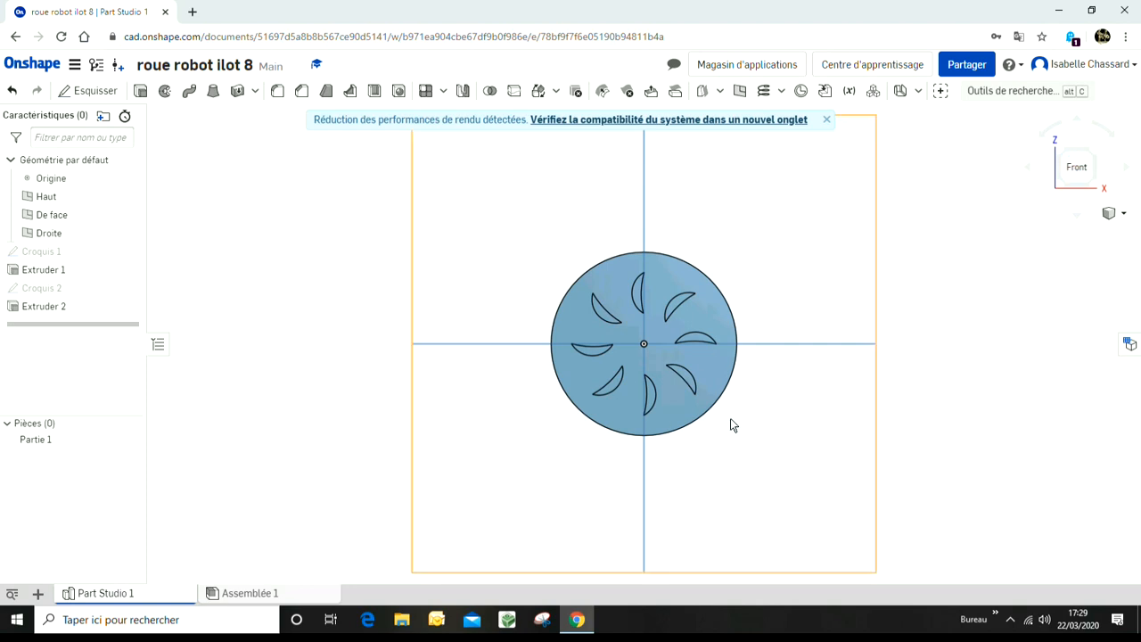
pyautogui.scroll(3, 805, 365)
pyautogui.scroll(3, 518, 359)
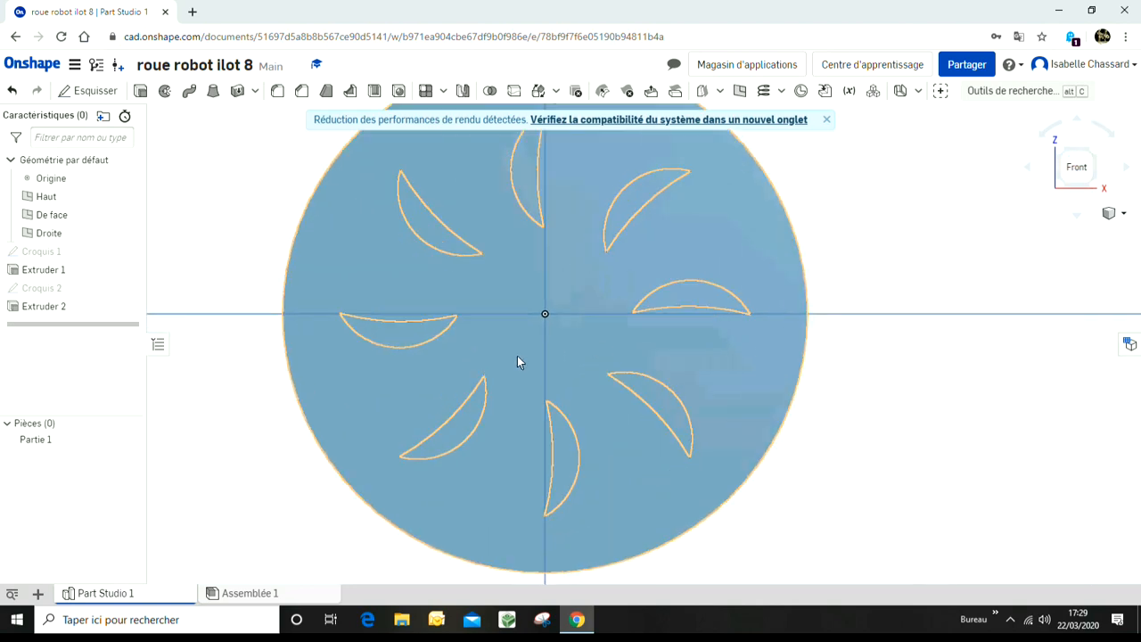
pyautogui.scroll(-2, 635, 329)
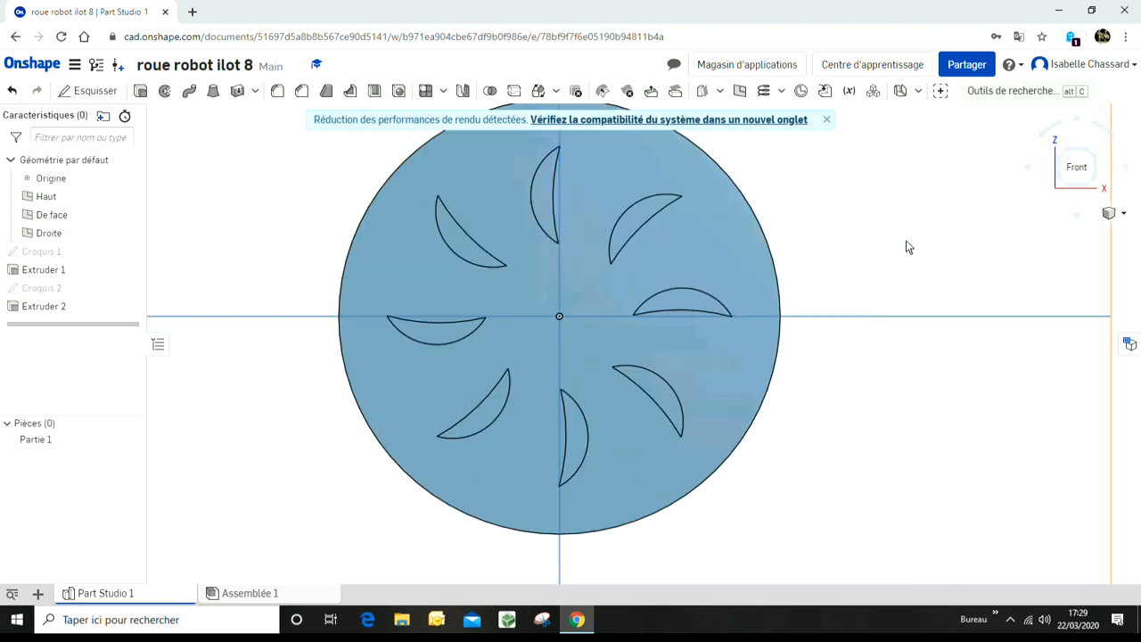
pyautogui.click(887, 258)
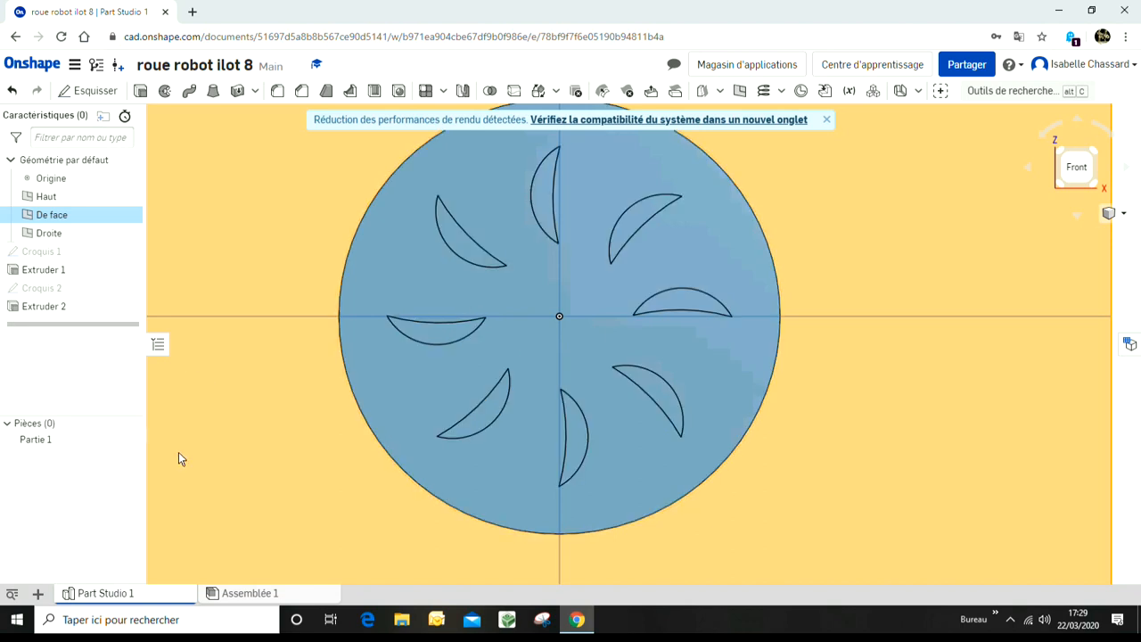
pyautogui.click(404, 281)
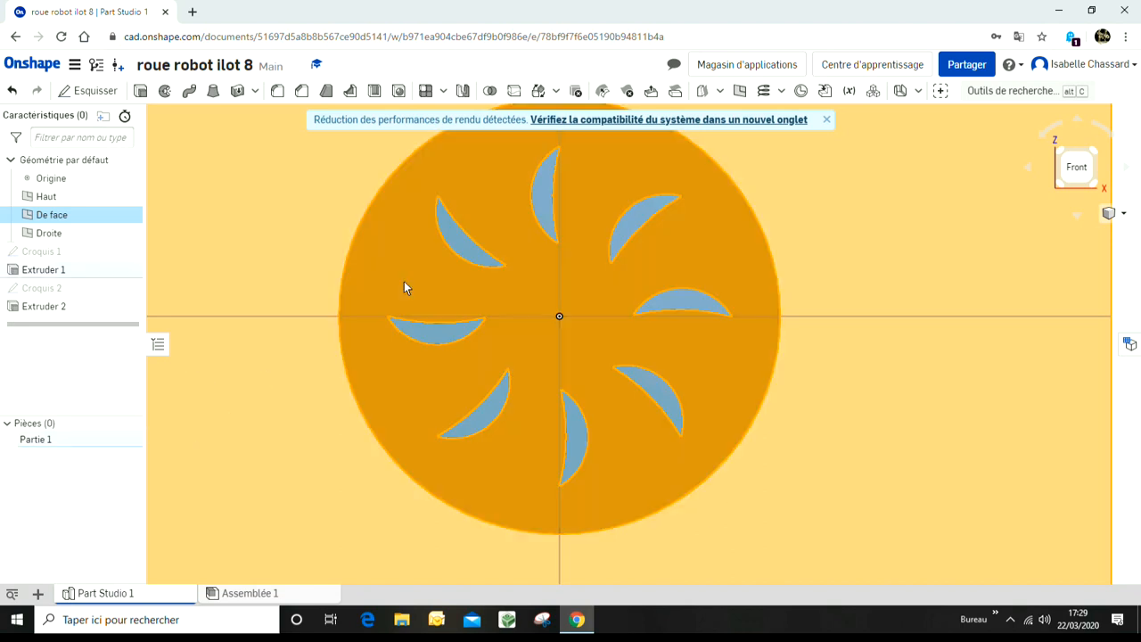
pyautogui.click(107, 95)
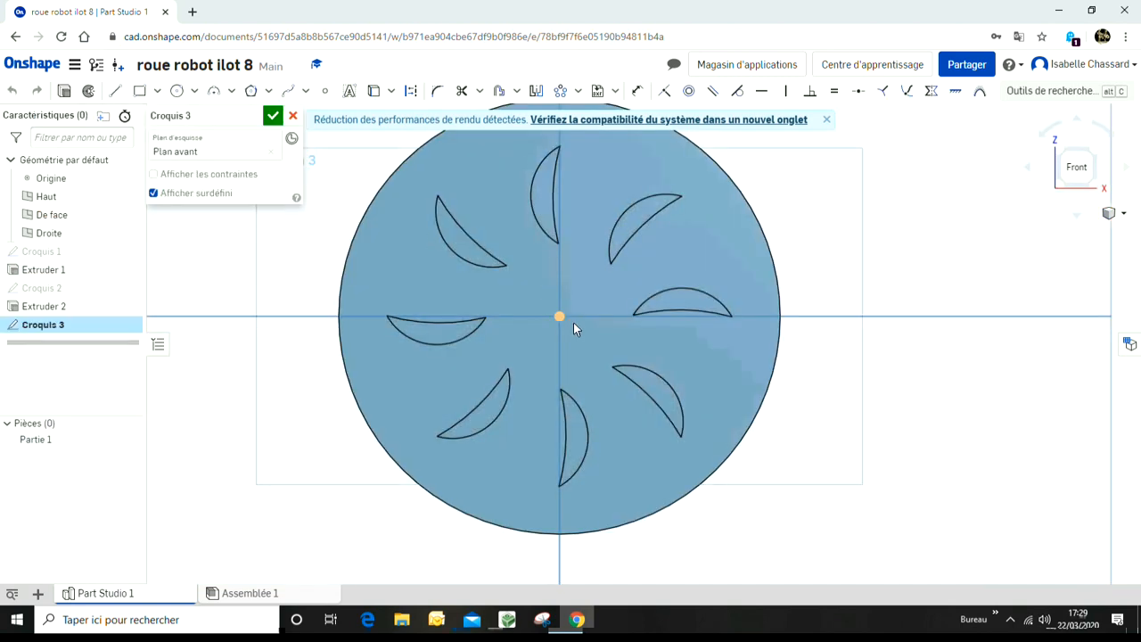
# Step: Sketch a circle centred on the origin and dimension its diameter to 2 mm
pyautogui.click(560, 318)
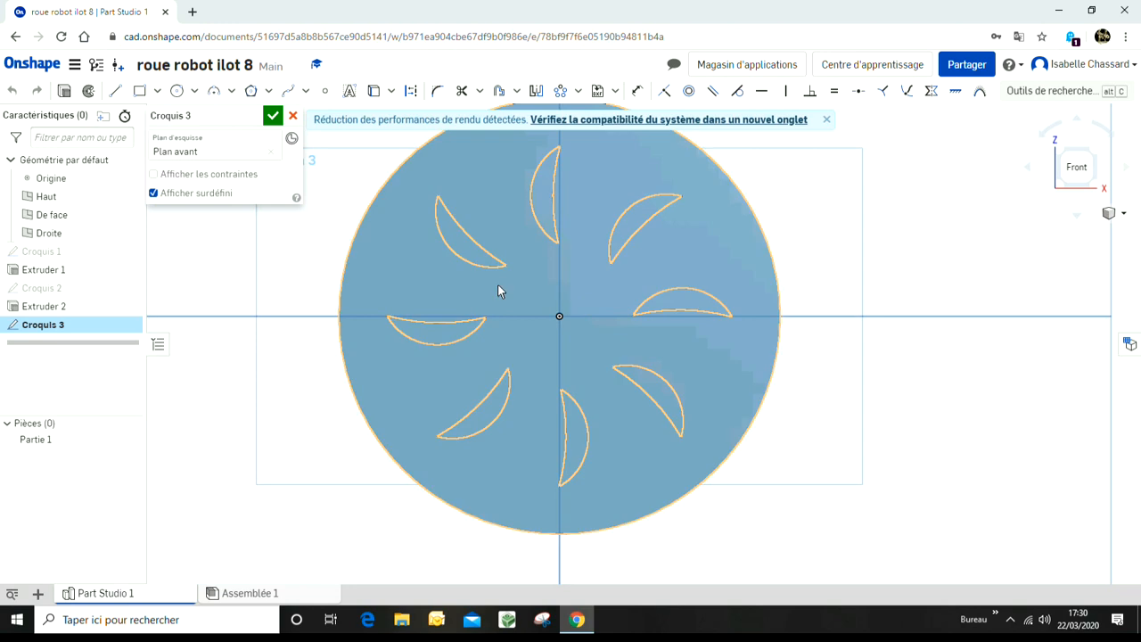
pyautogui.click(175, 90)
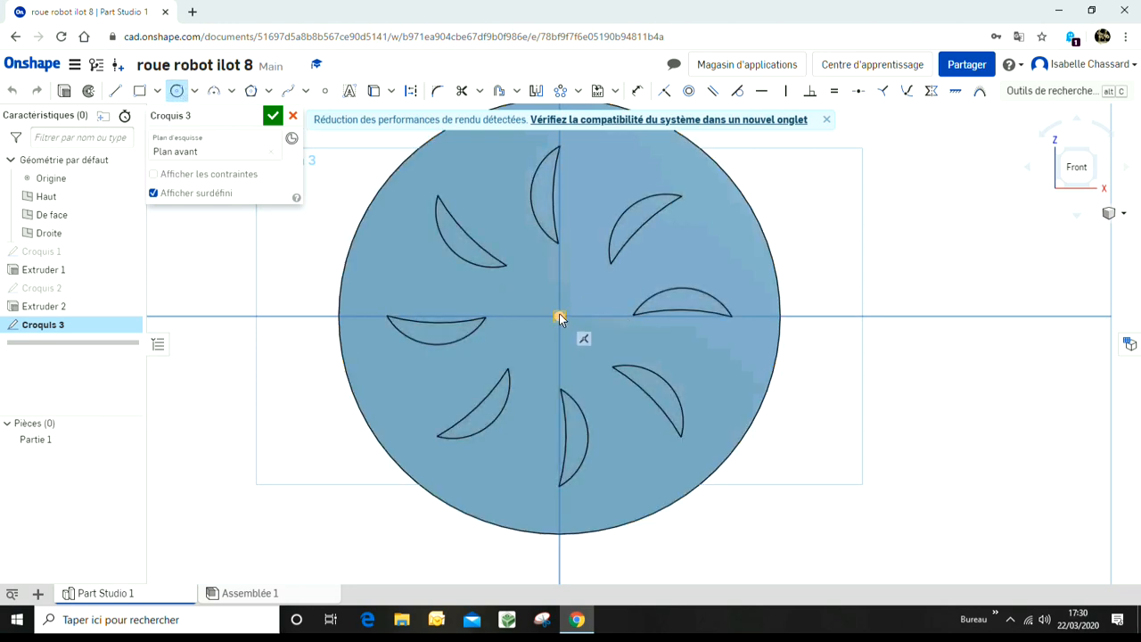
pyautogui.click(576, 300)
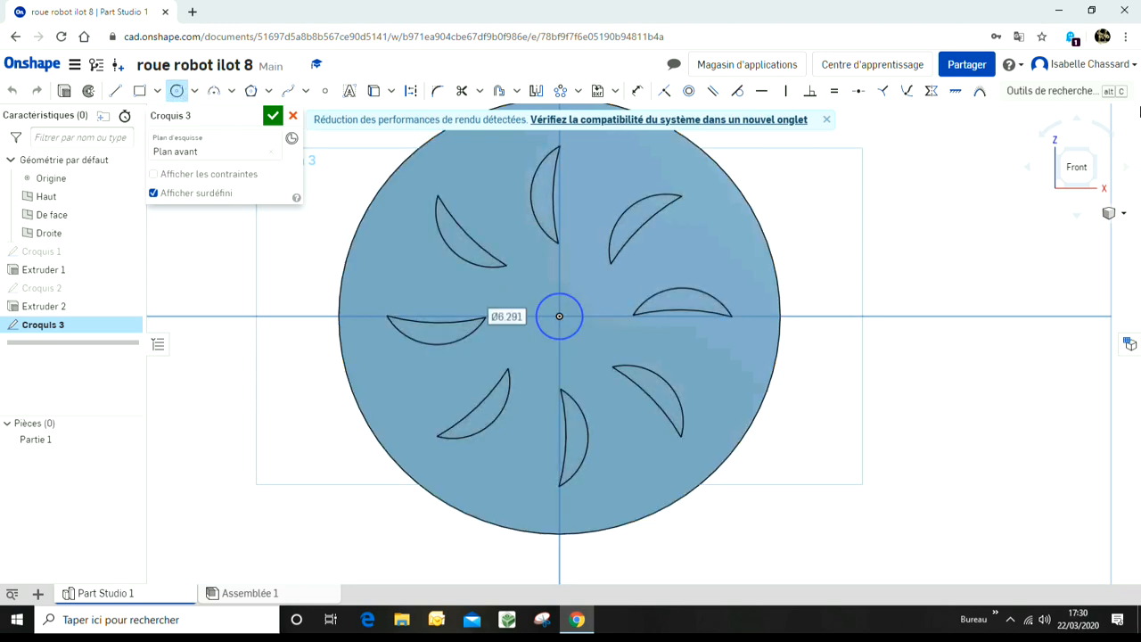
pyautogui.click(637, 96)
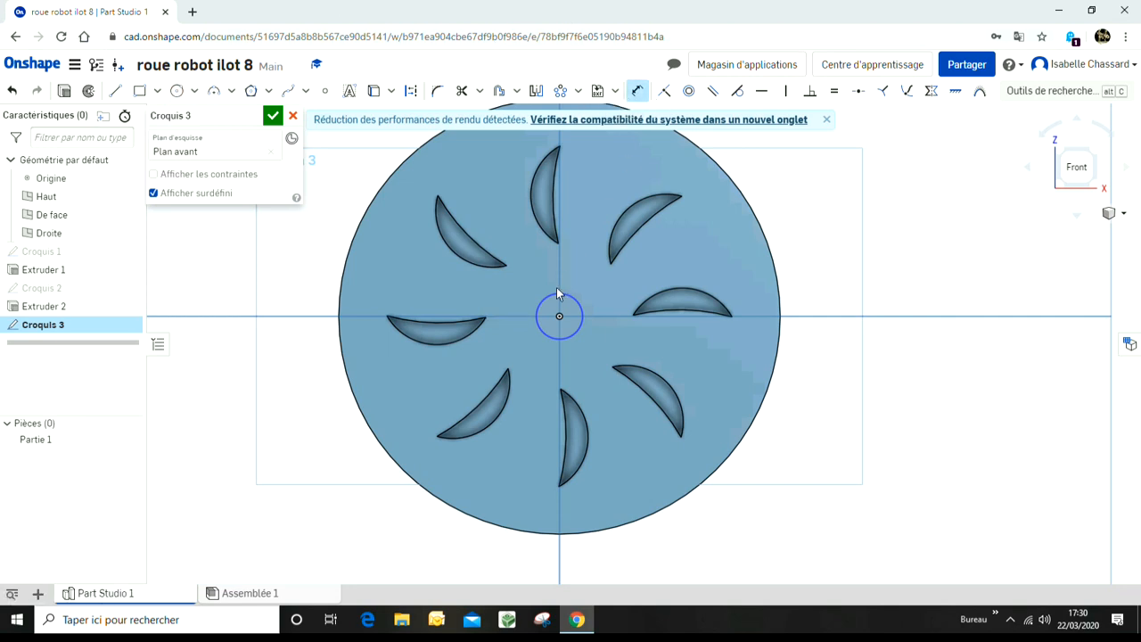
pyautogui.click(567, 292)
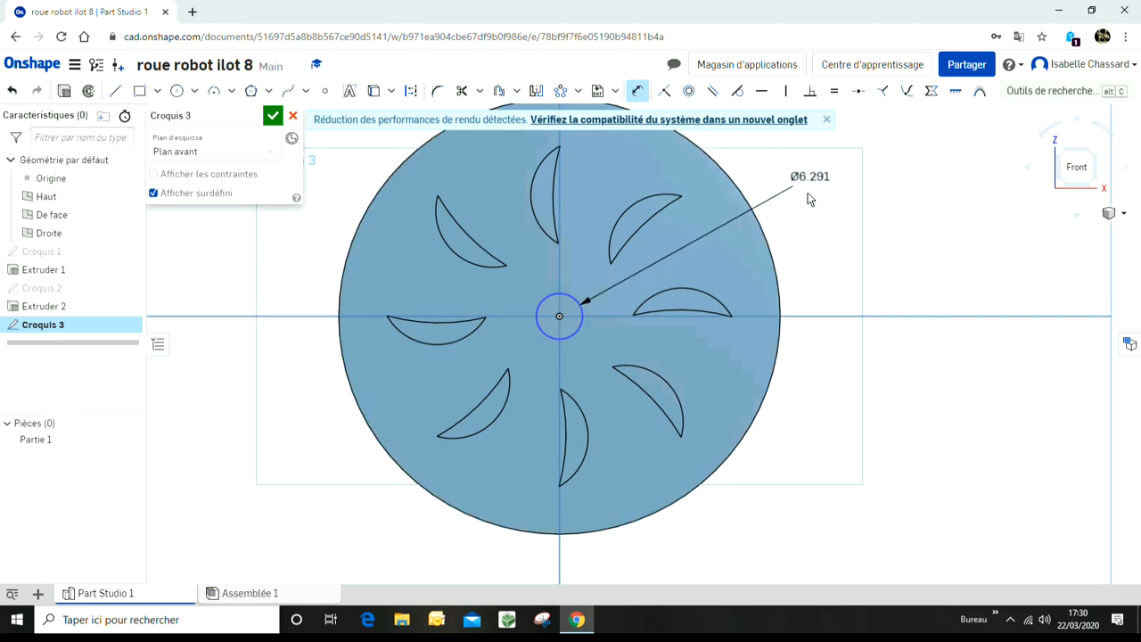
pyautogui.click(802, 194)
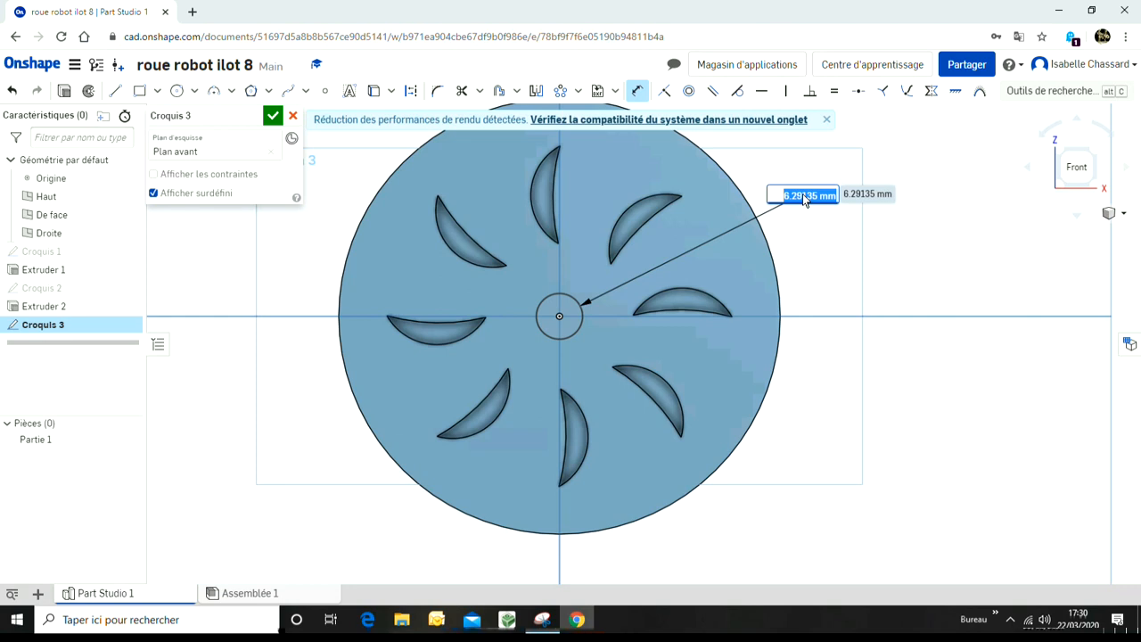
pyautogui.write('2')
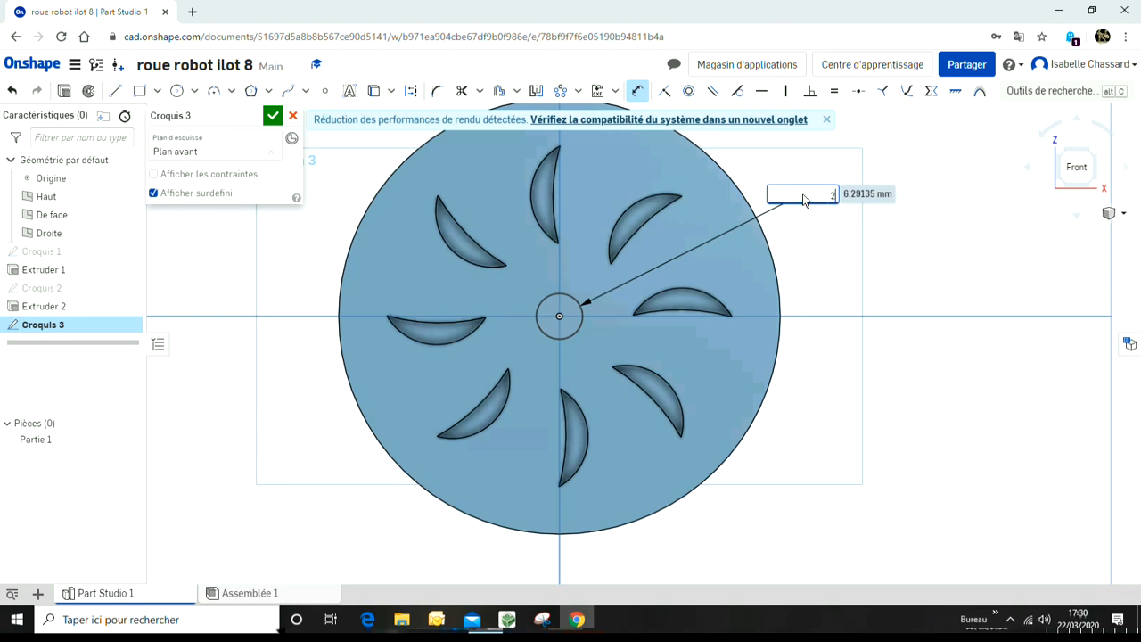
pyautogui.press('Return')
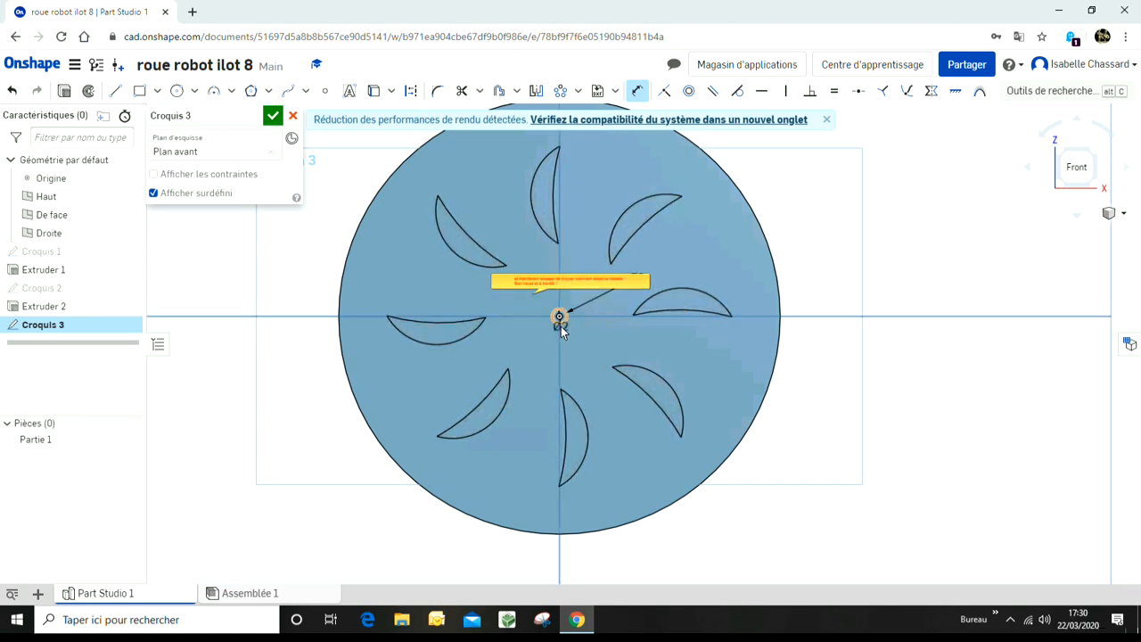
# Step: Select the 2 mm centre circle and start an extrusion from it
pyautogui.press('Escape')
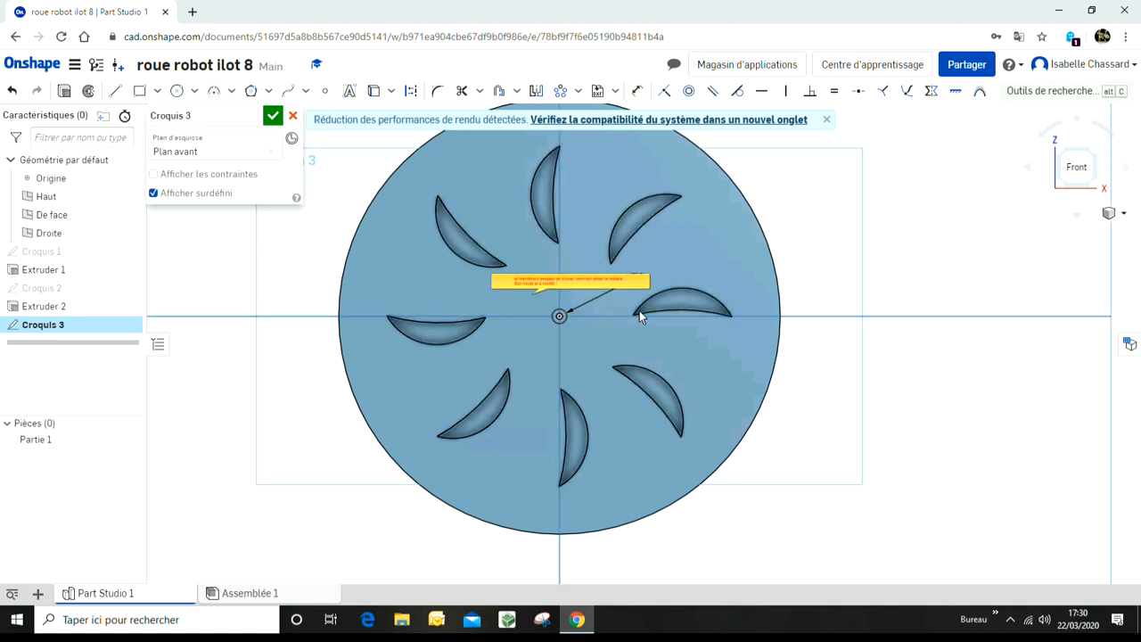
pyautogui.click(559, 317)
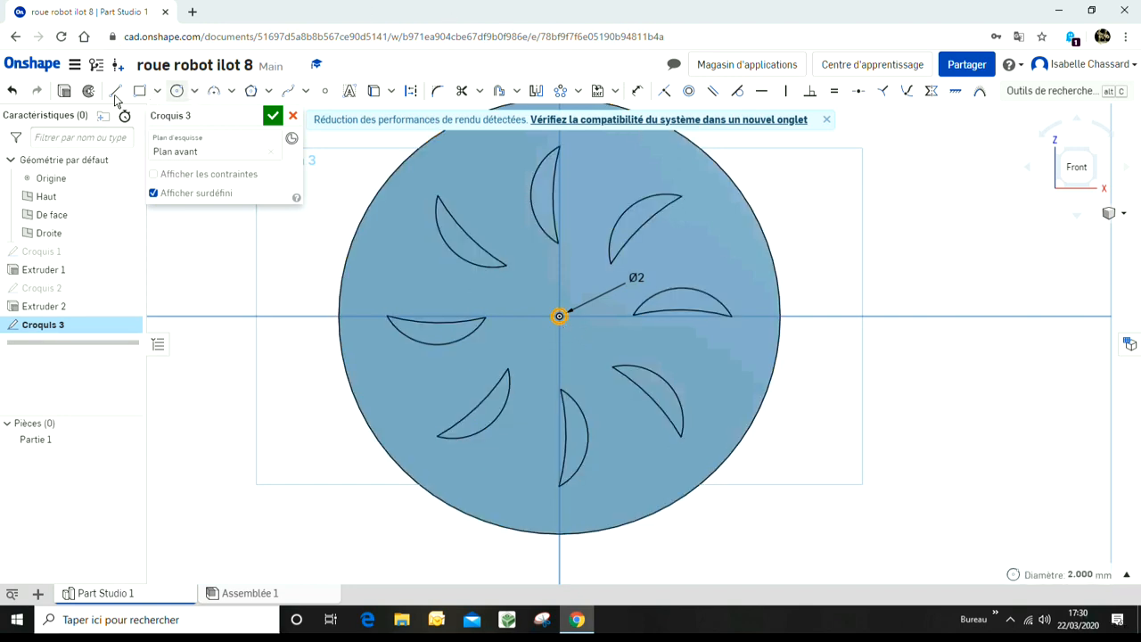
pyautogui.click(68, 90)
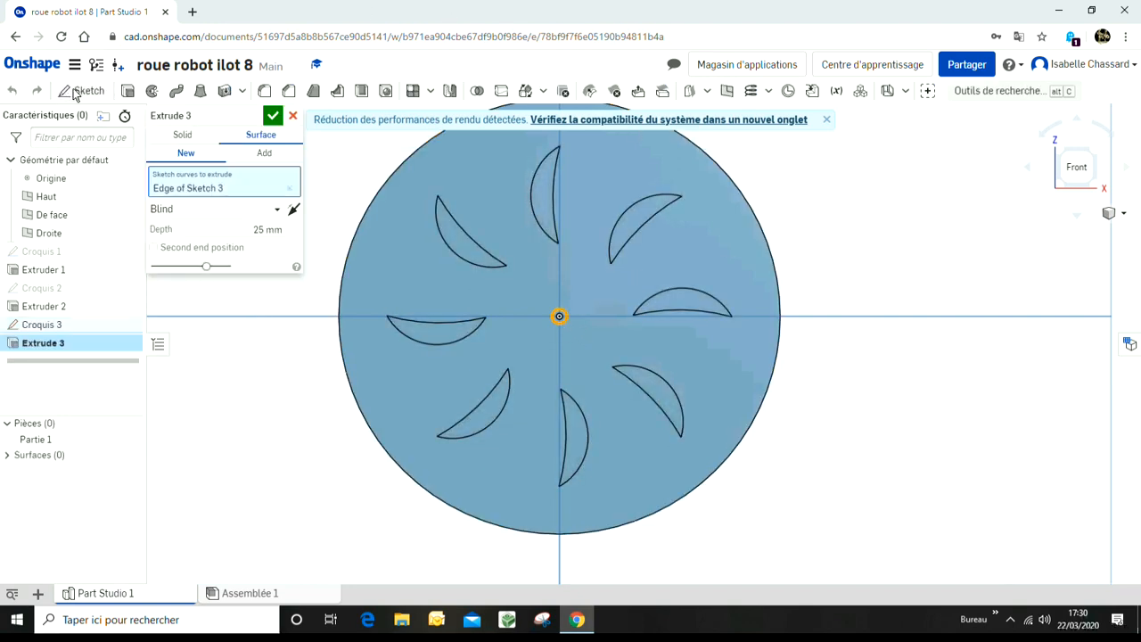